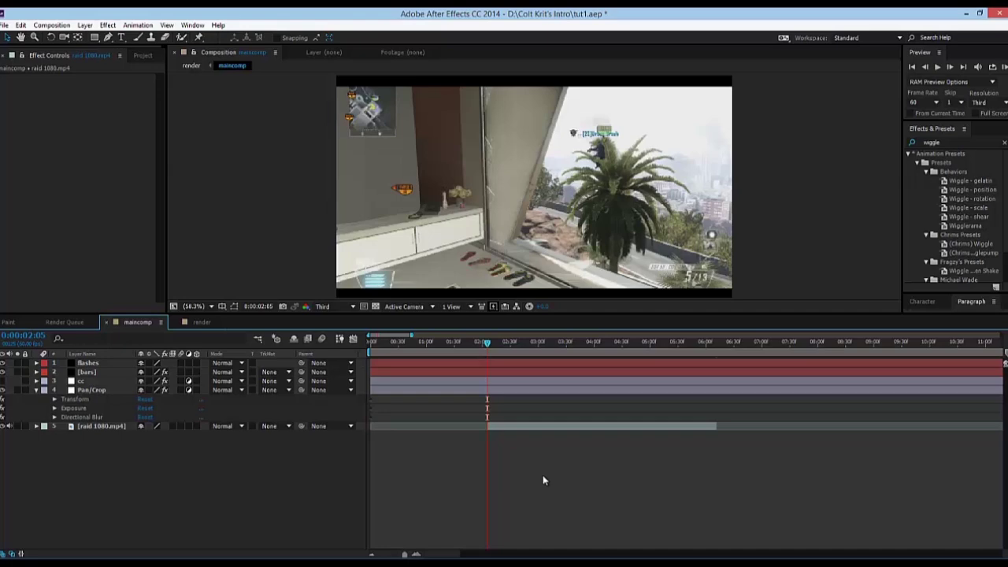
- Select the Pan/Crop adjustment layer to examine its effects, and search the effects and presets for "tra"
click(501, 424)
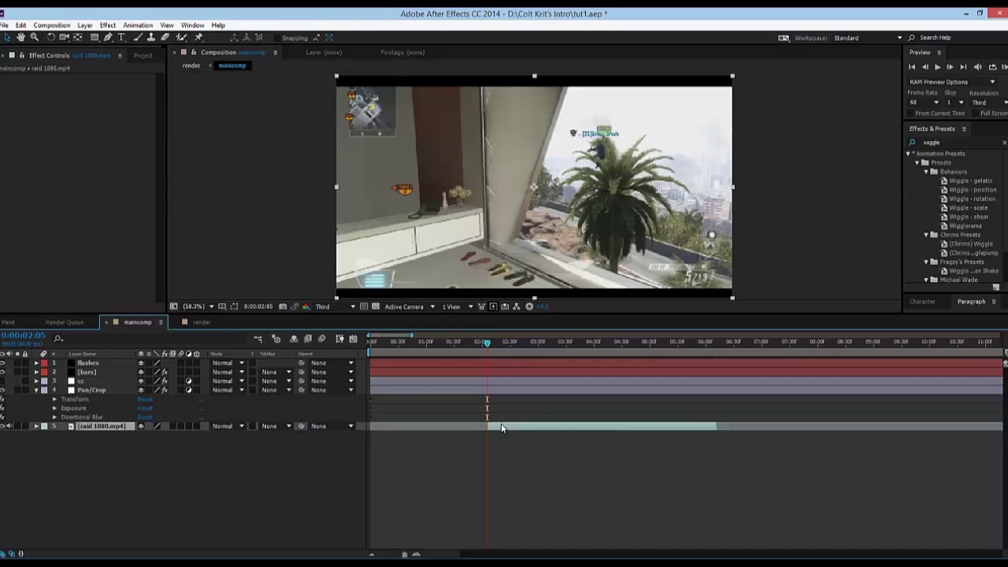
click(91, 390)
click(918, 142)
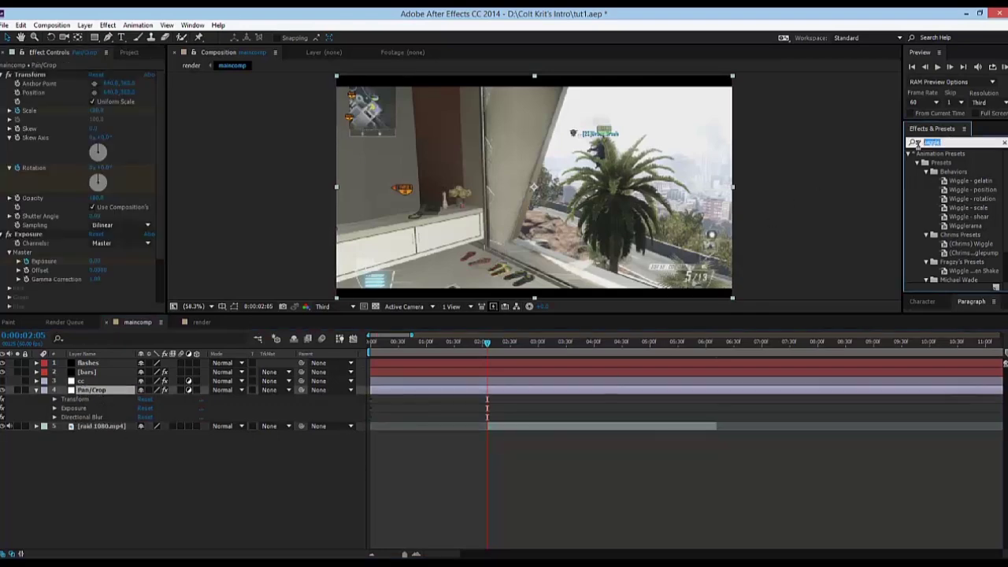
text(tra)
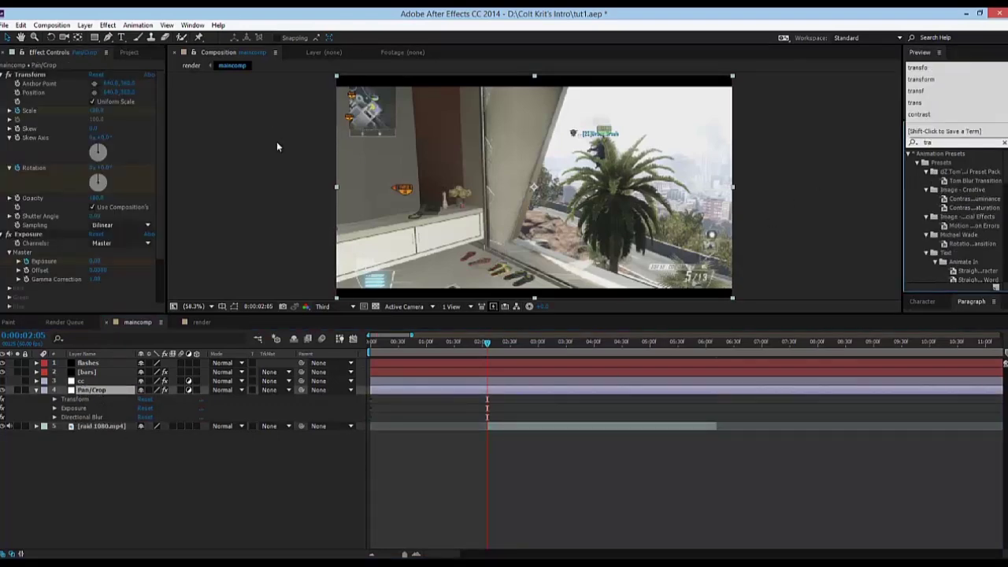
click(148, 158)
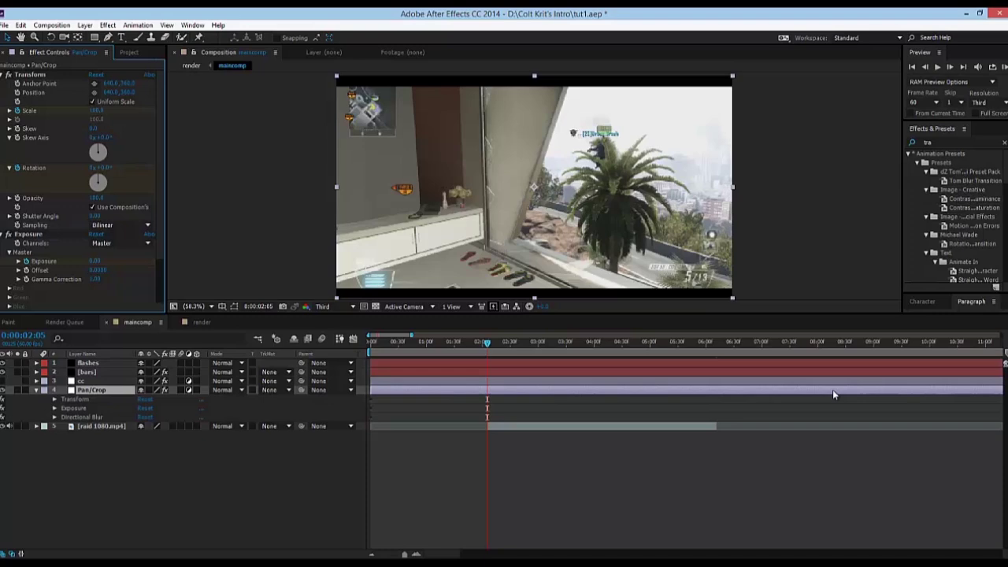
click(683, 492)
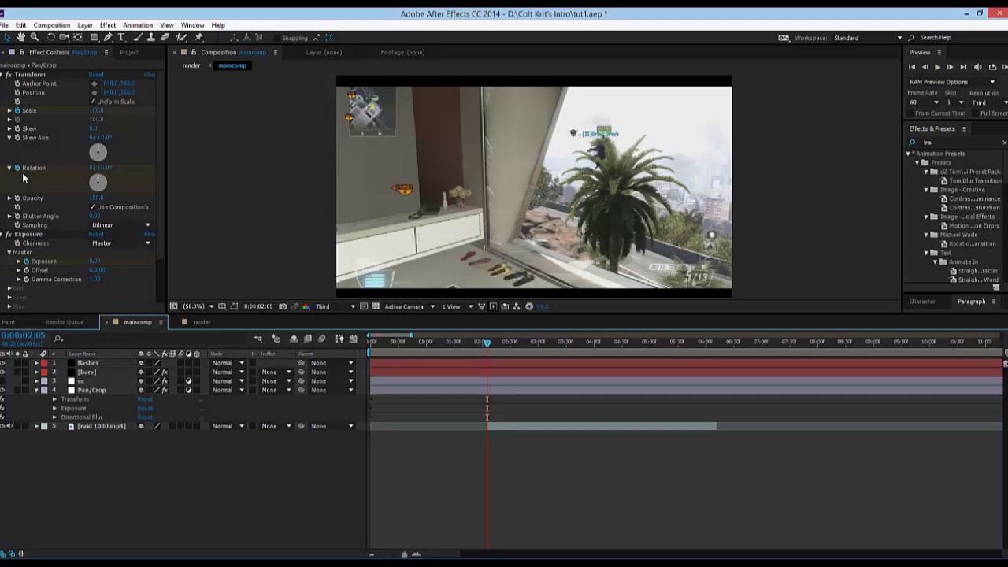
- Add the expression wiggle(1,10) to the Position of the Pan/Crop layer's Transform effect
alt+click(17, 92)
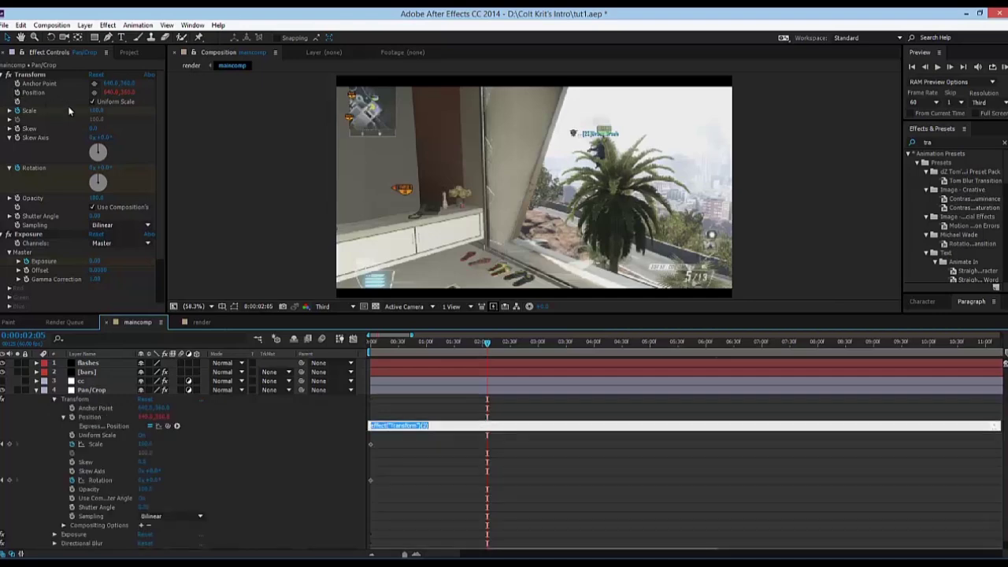
text(wiggle(1,10)
click(571, 496)
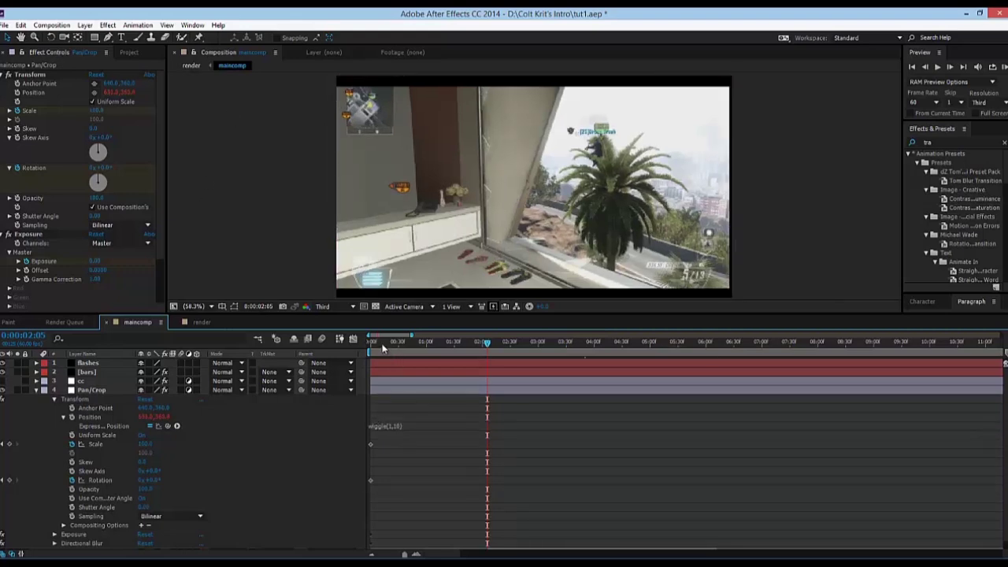
- Scrub through the raid 1080.mp4 clip to preview the position wiggle and check the frame edges
drag(384, 349, 560, 413)
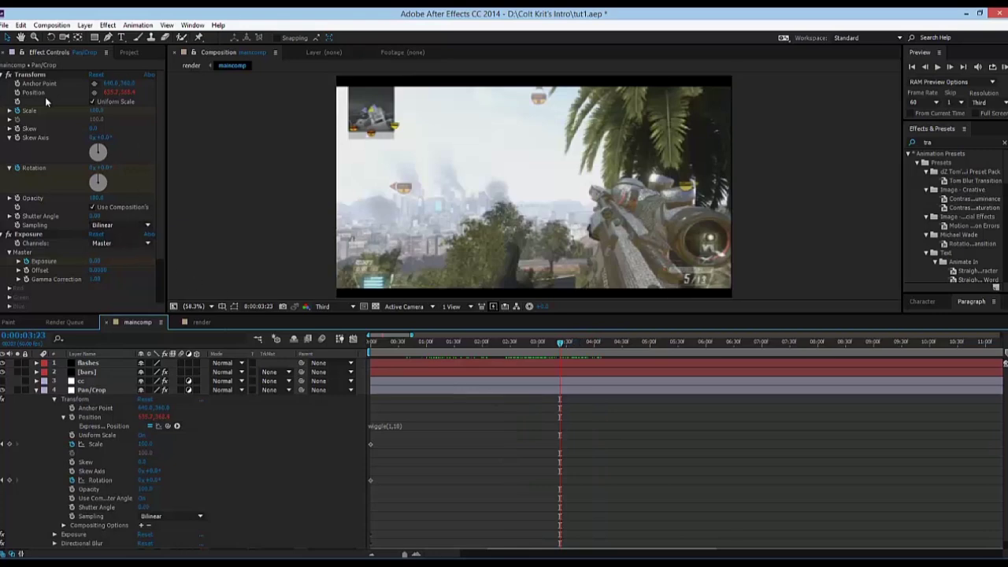
scroll(440, 270, down, 1)
scroll(517, 407, down, 1)
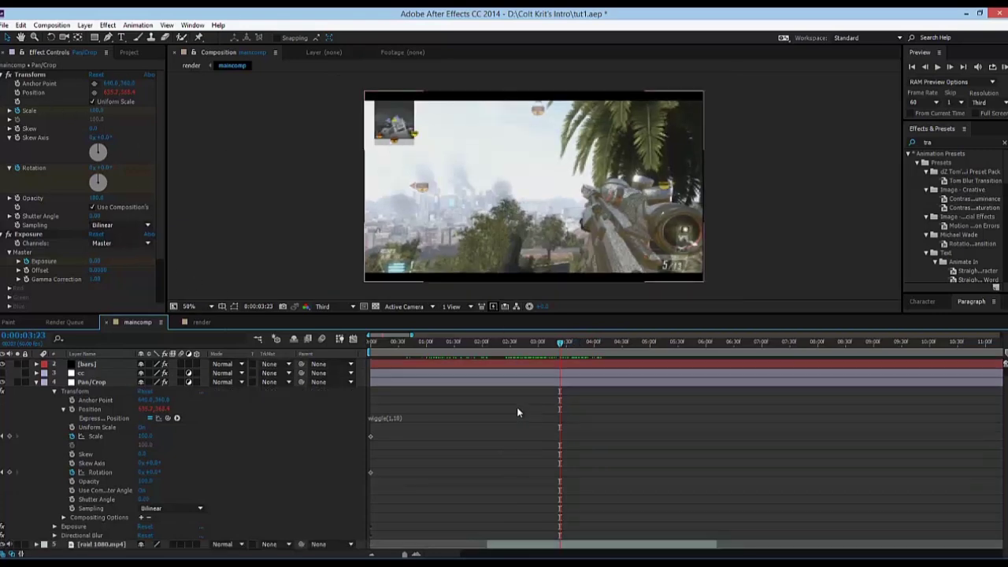
drag(487, 346, 501, 521)
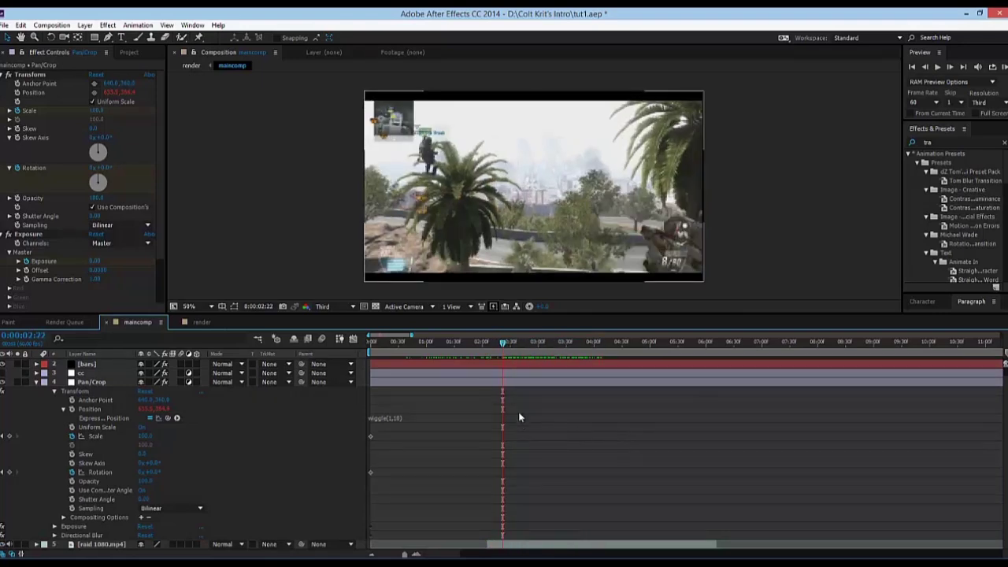
- Keyframe the Pan/Crop Transform effect's Scale at 110 at 0:00:02:05, where the clip starts
click(488, 345)
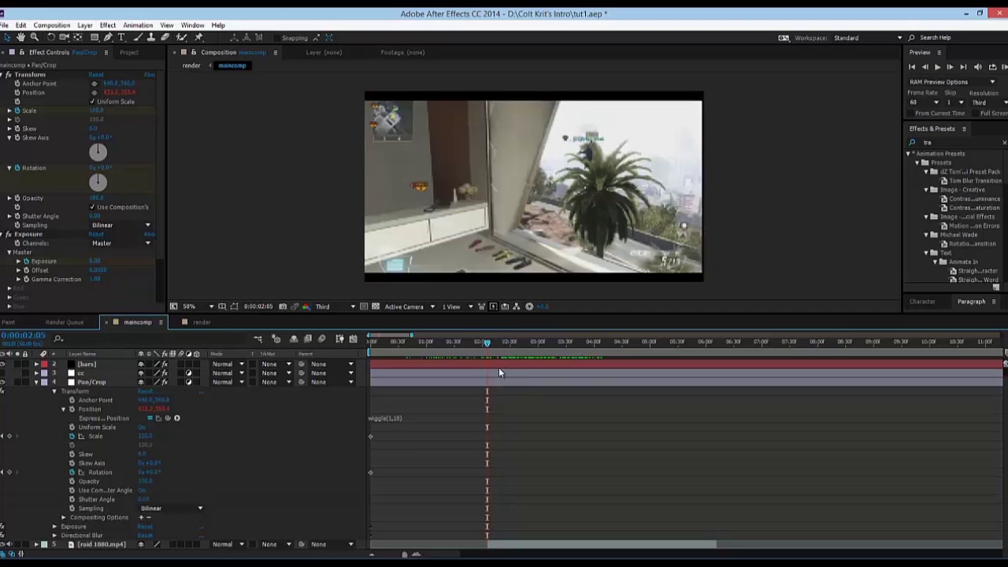
click(146, 436)
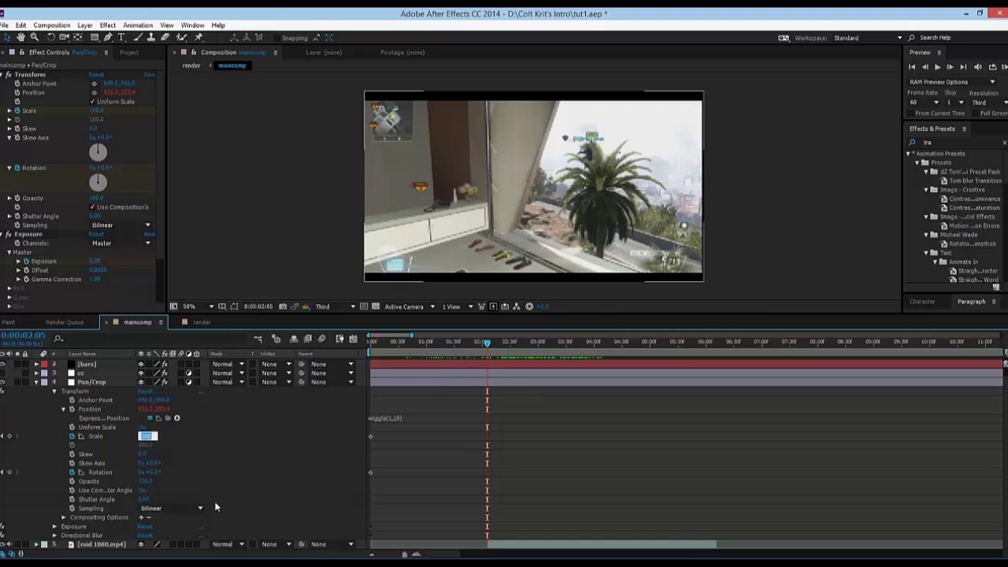
text(110)
key(Return)
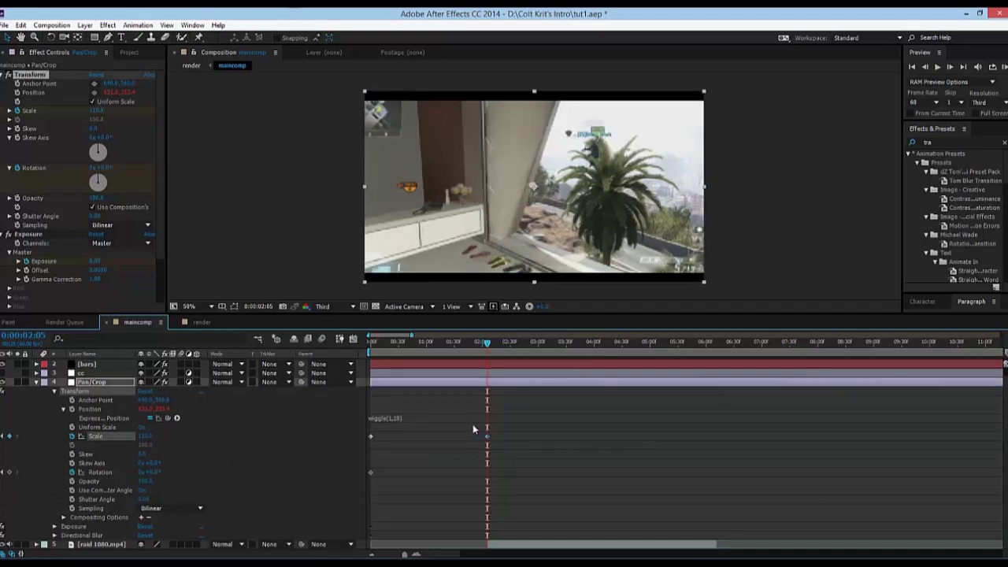
- Apply Easy Ease to the Scale keyframe at the start of the clip
drag(466, 427, 498, 461)
right_click(493, 455)
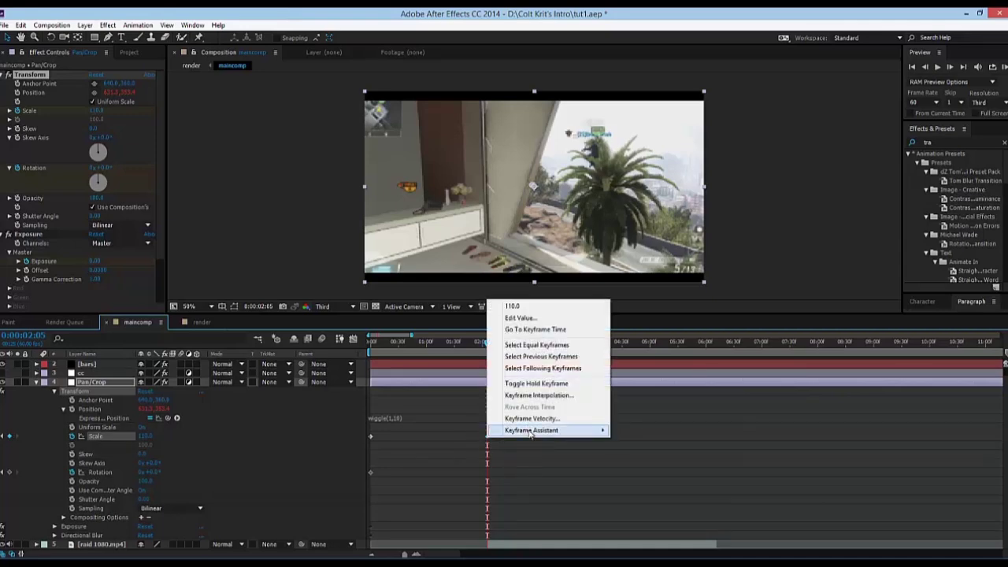
mouse_move(532, 431)
click(657, 455)
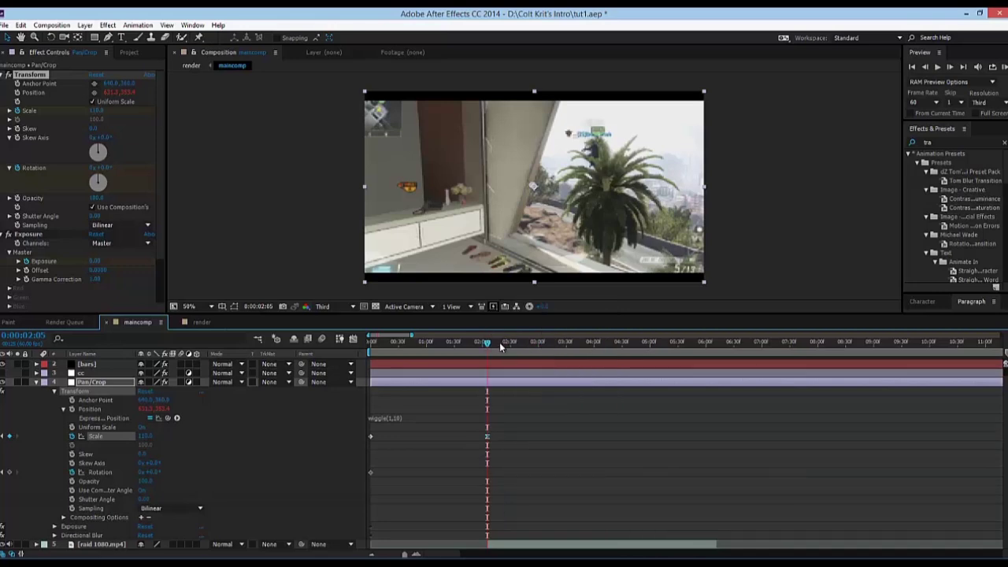
- Find the gunshot at 0:00:03:35 and keyframe the Transform effect's Scale at 107 there
drag(503, 347, 537, 344)
key(space)
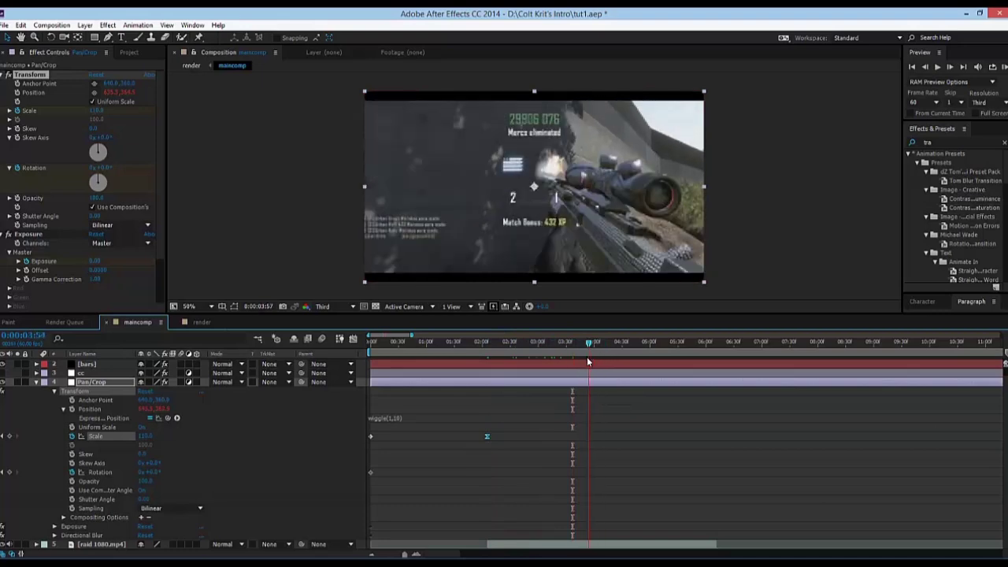
drag(579, 368, 569, 386)
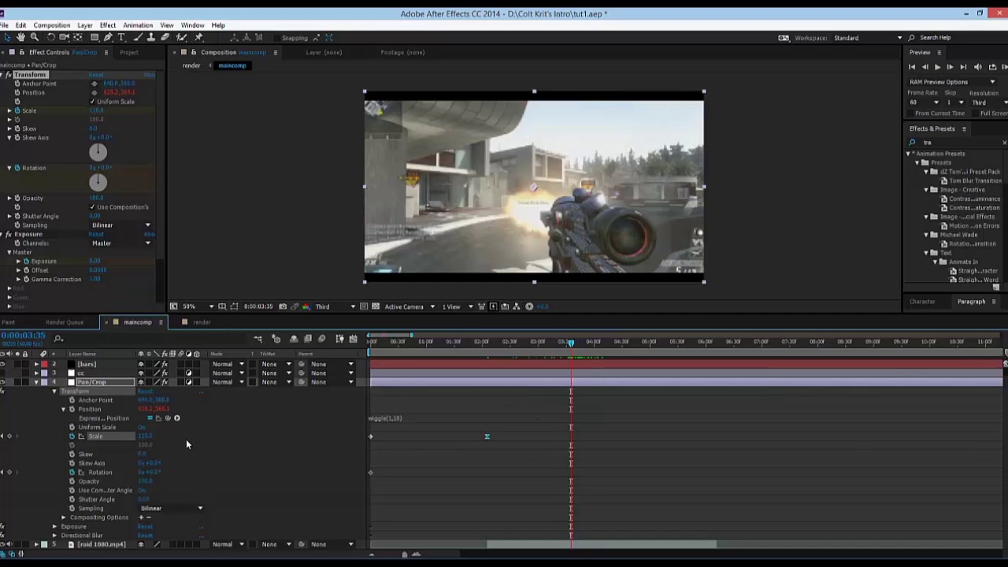
click(146, 437)
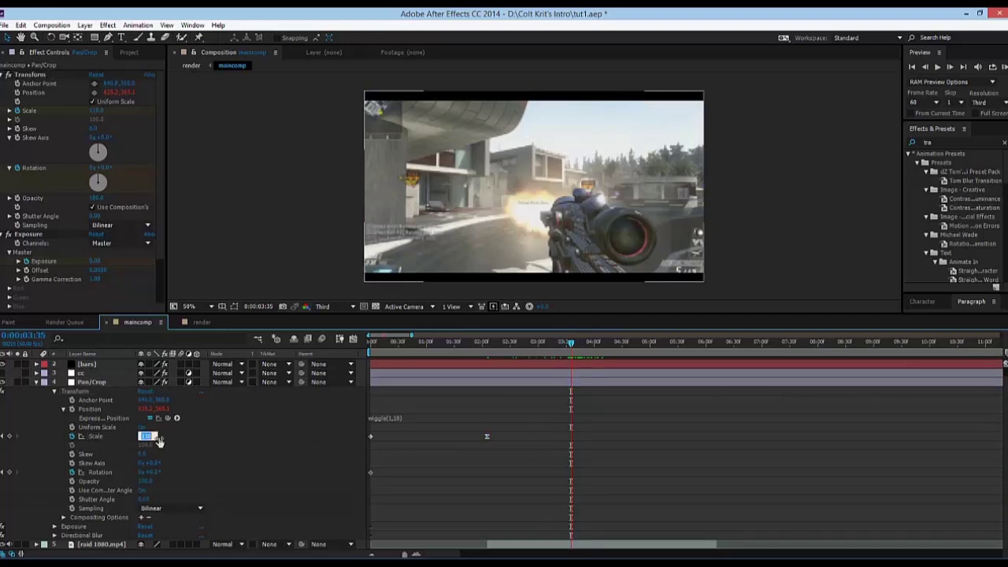
text(107)
key(Return)
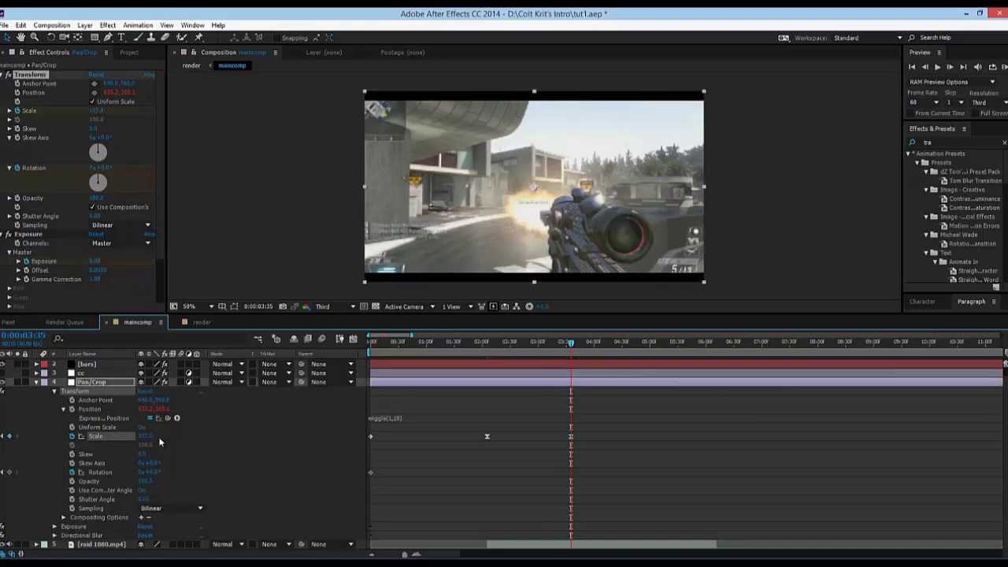
- Go back four frames to 0:00:03:31 and keyframe the Transform effect's Scale at 102
key(Page_Up)
key(Page_Up)
key(Page_Up)
key(Page_Up)
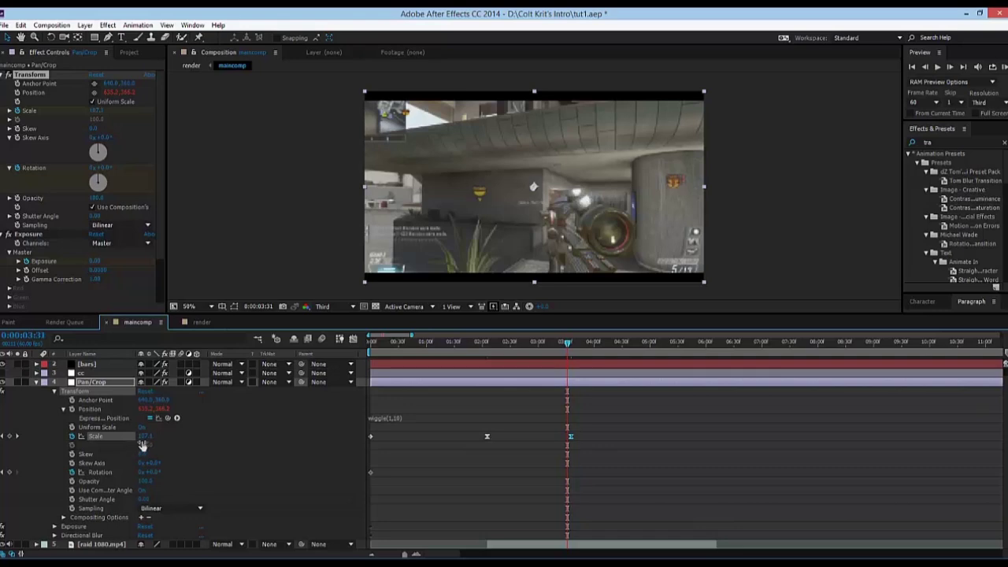
key(F2)
click(149, 436)
text(102)
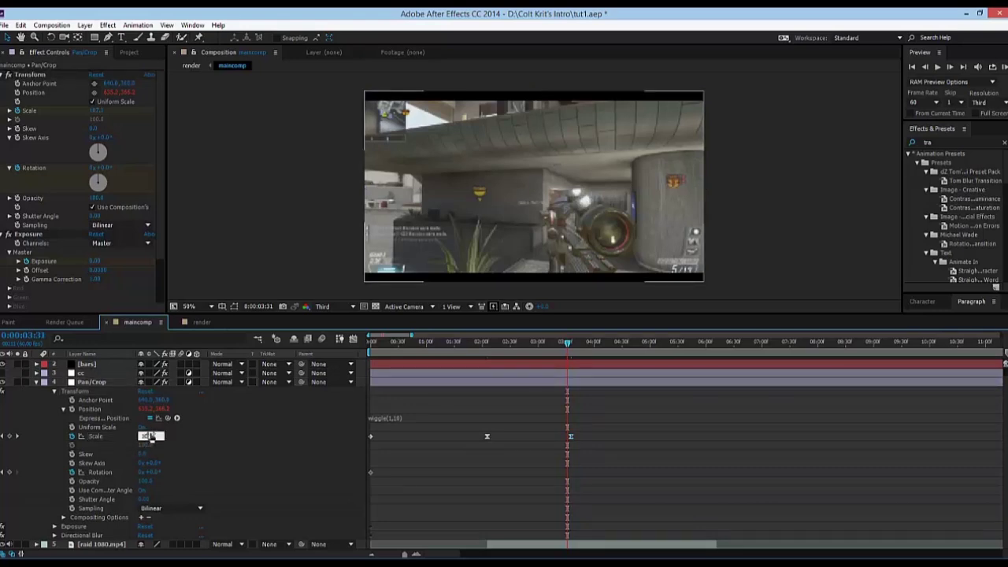
key(Return)
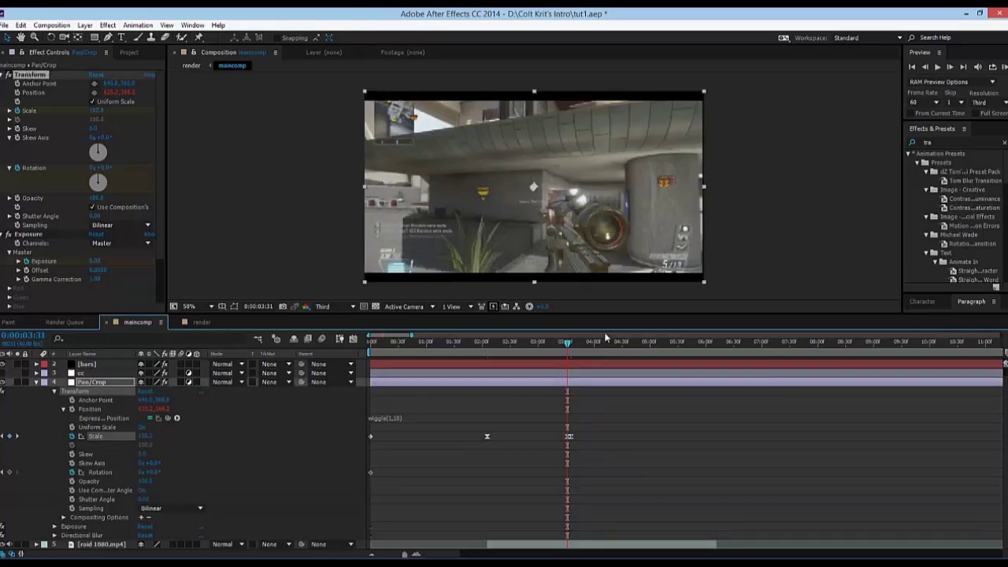
- Keyframe the Transform effect's Scale at 105 at 0:00:02:48
drag(577, 348, 539, 391)
click(374, 461)
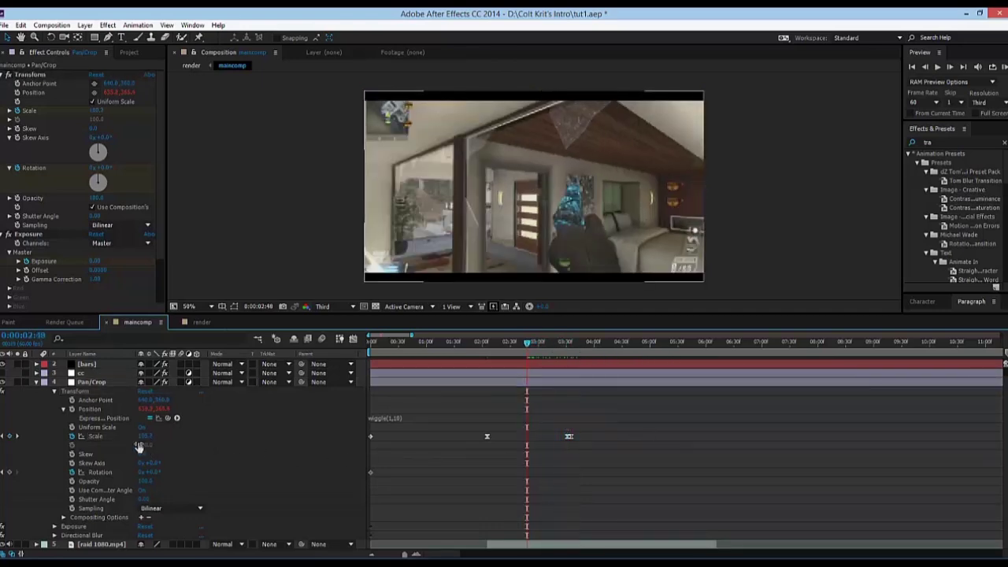
click(150, 436)
text(80)
key(Return)
- Go back three frames to 0:00:02:45 and keyframe the Transform effect's Scale at 100
key(Page_Up)
key(Page_Up)
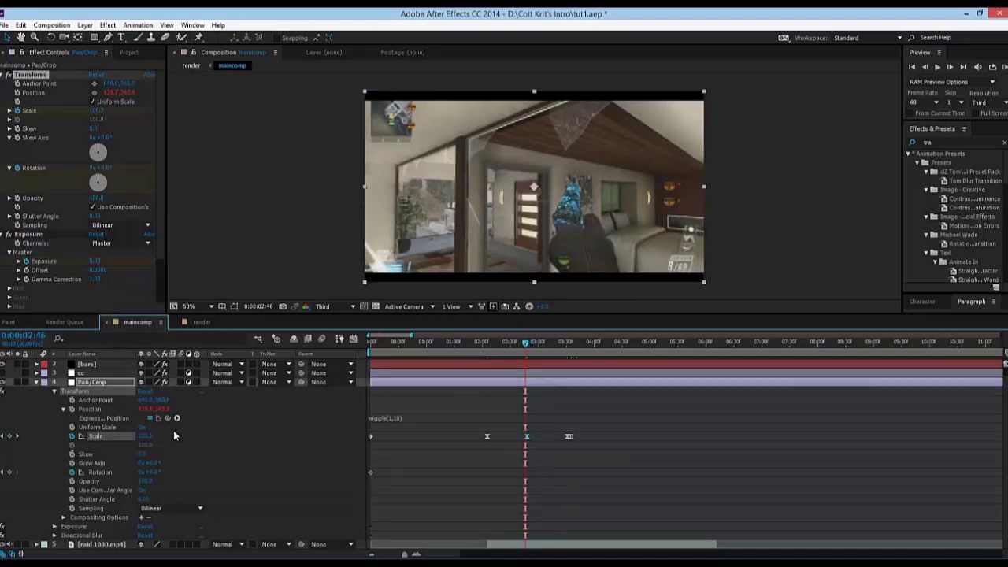
key(Page_Up)
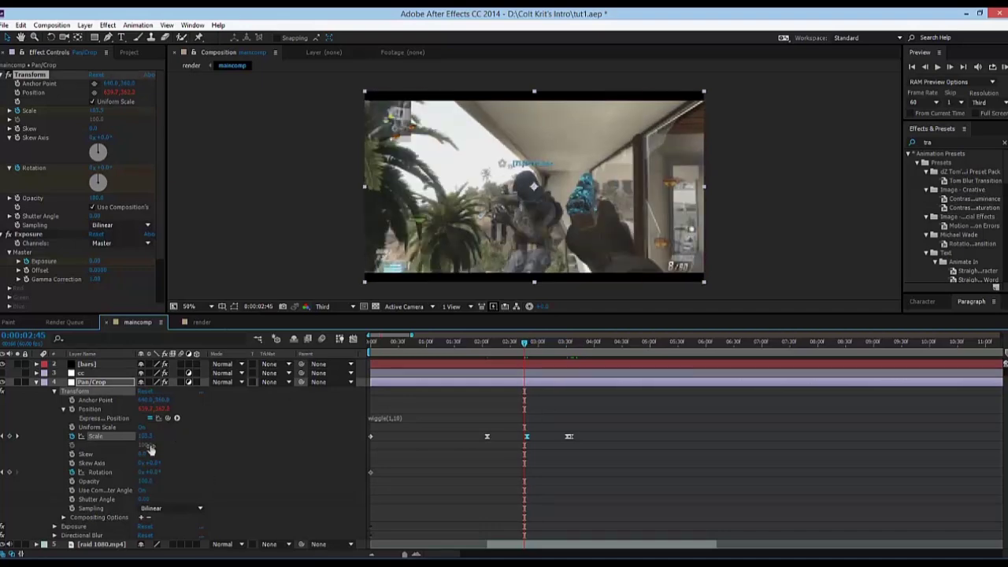
click(147, 436)
text(100)
key(Return)
- Scrub to the end of the clip at 0:00:06:11 and keyframe the Transform effect's Scale at 115
drag(528, 385, 680, 527)
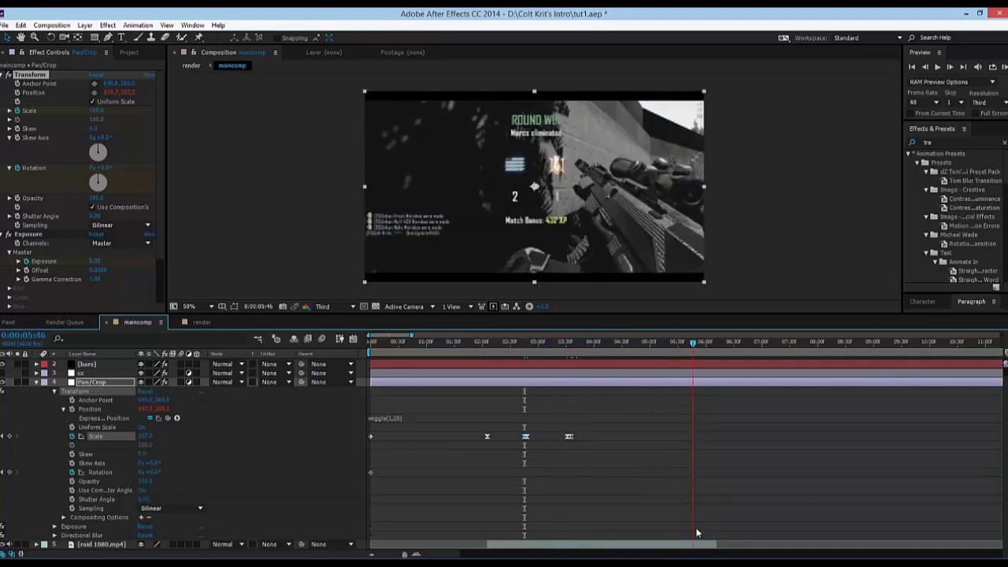
click(685, 486)
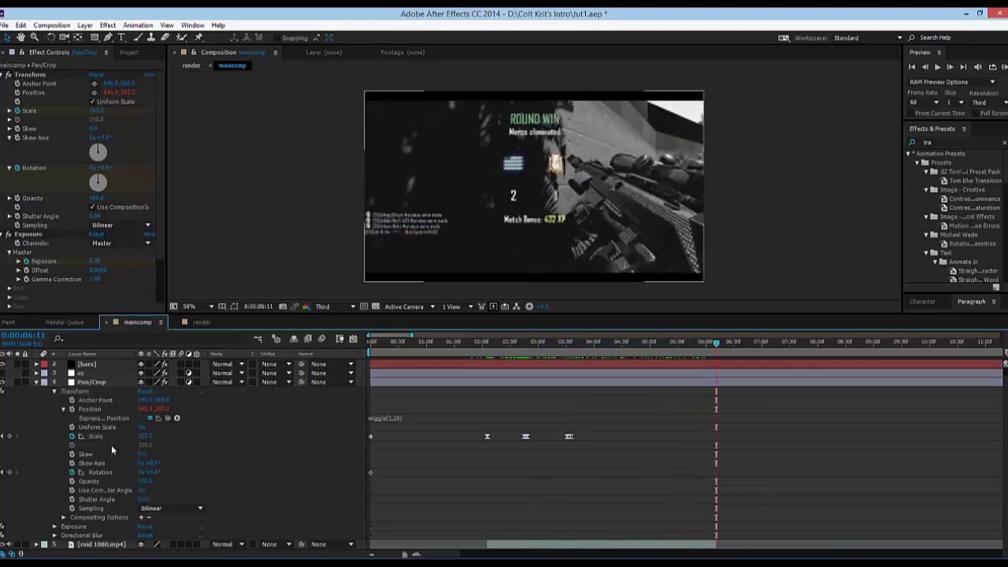
click(147, 435)
text(115)
key(Return)
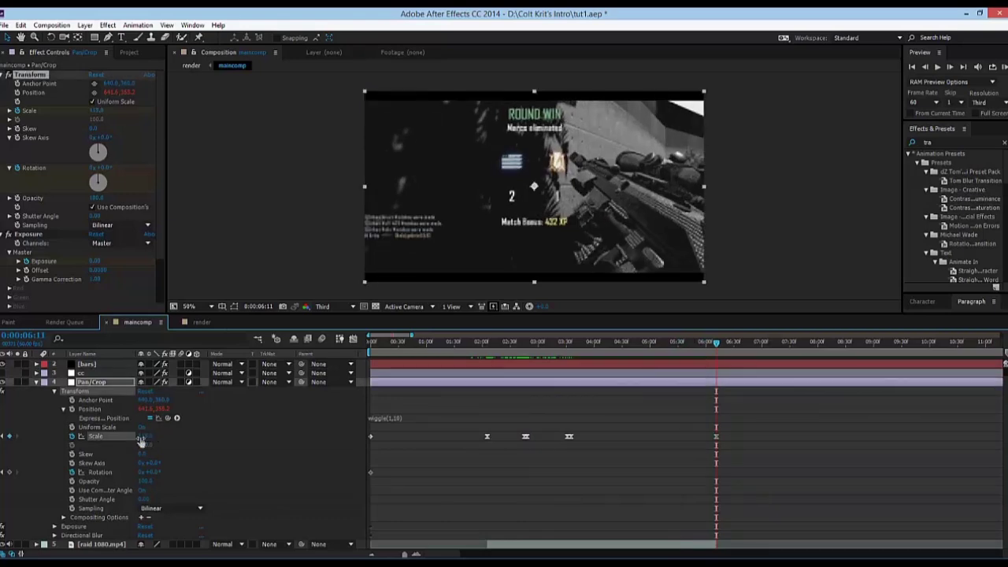
- Go back five frames to 0:00:06:06 and keyframe the Transform effect's Scale at 100
key(Page_Up)
key(Page_Up)
key(Page_Up)
key(Page_Up)
key(Page_Up)
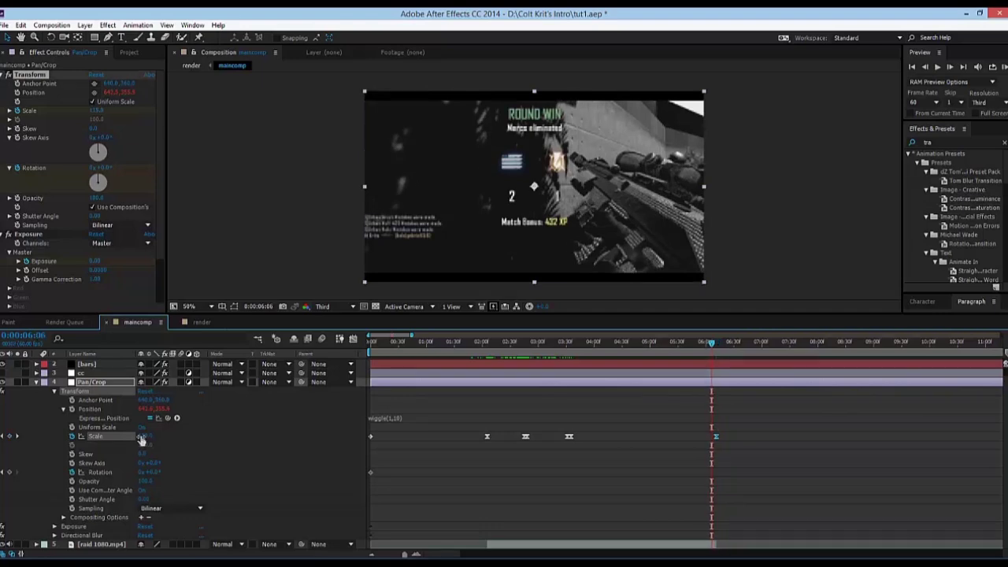
click(145, 436)
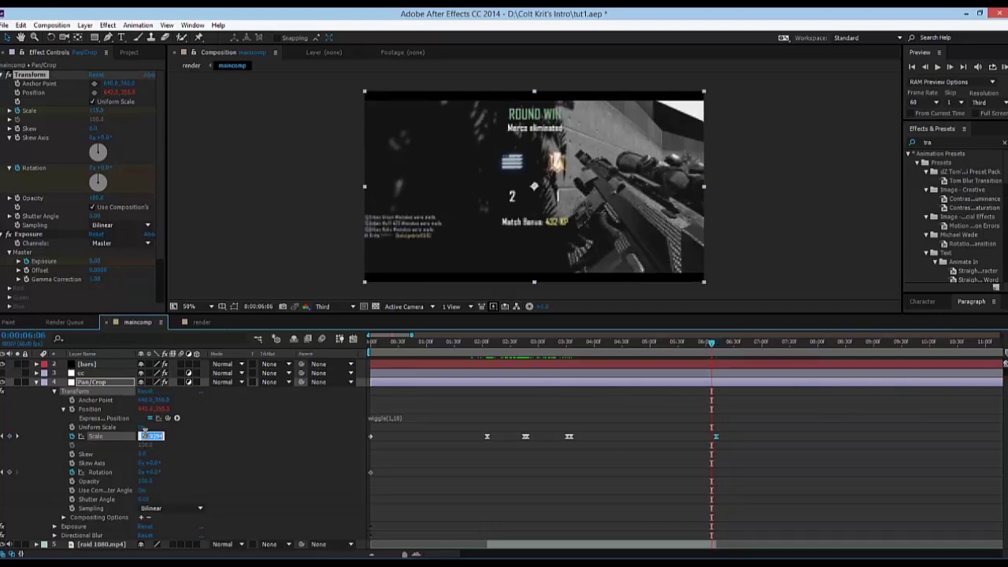
text(120)
key(Return)
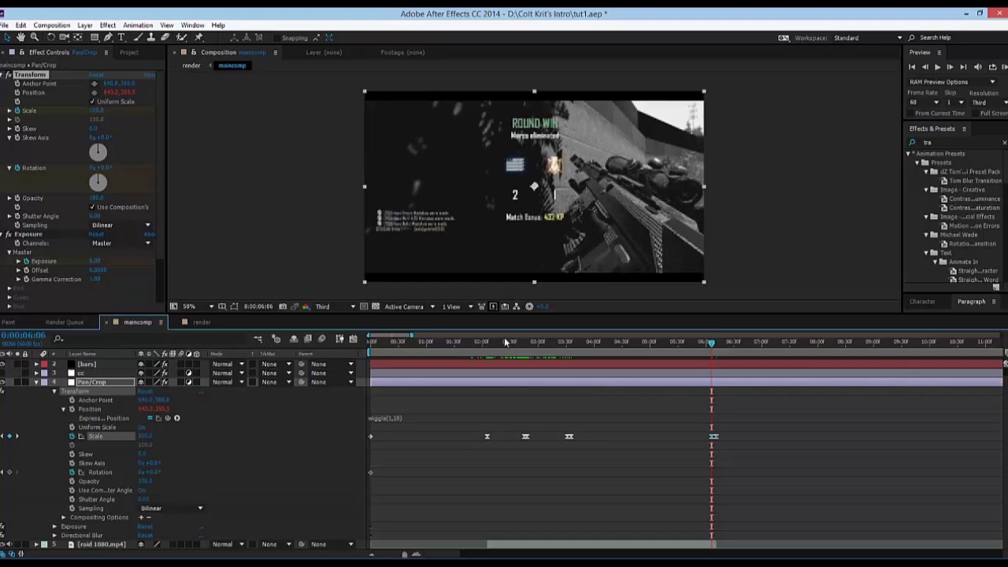
- Scrub through the clip to preview the scale animation, and return the playhead to 0:00:02:05
drag(480, 347, 604, 505)
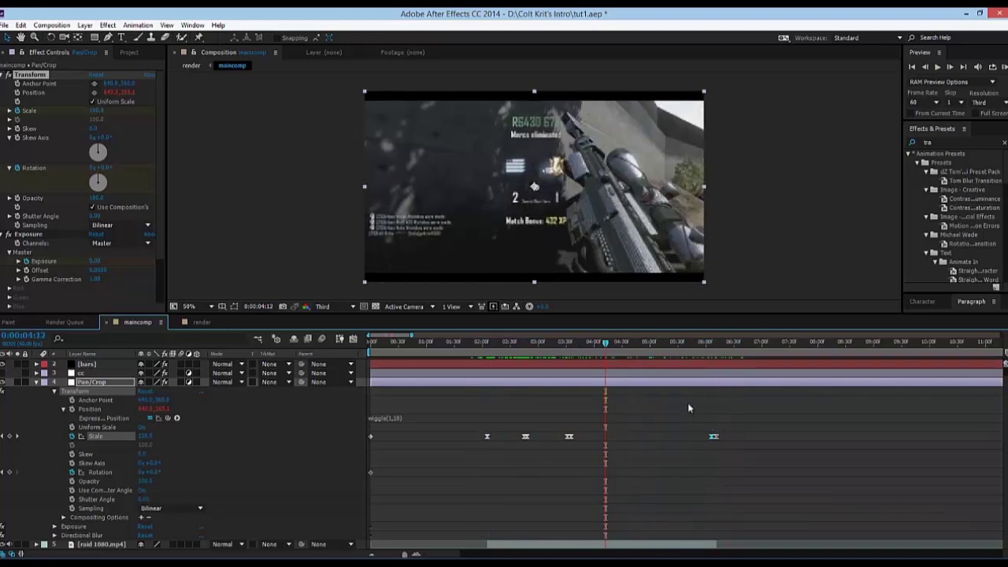
click(489, 342)
click(374, 494)
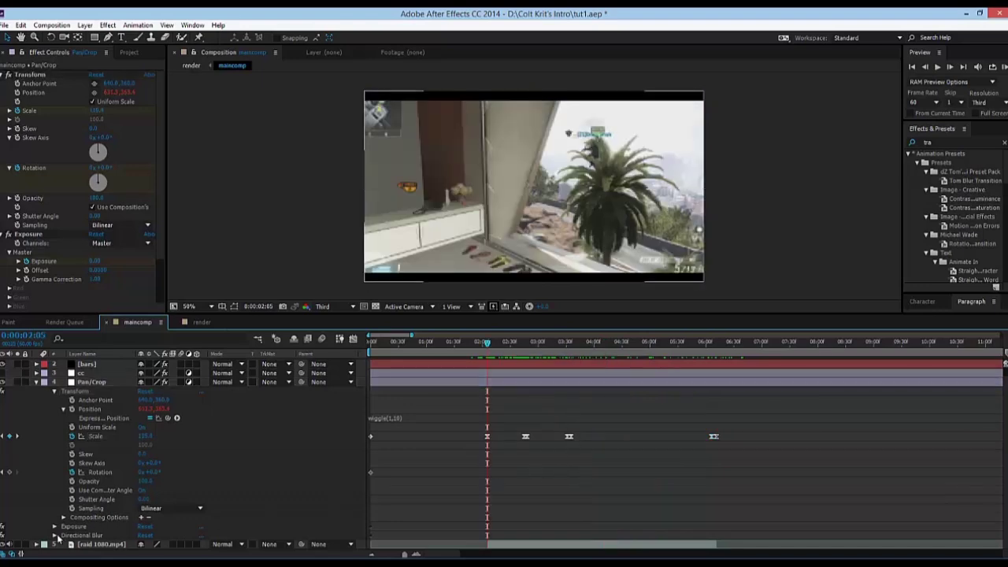
- Reveal only the keyframed properties of the Pan/Crop layer in the timeline
click(54, 535)
scroll(106, 528, down, 2)
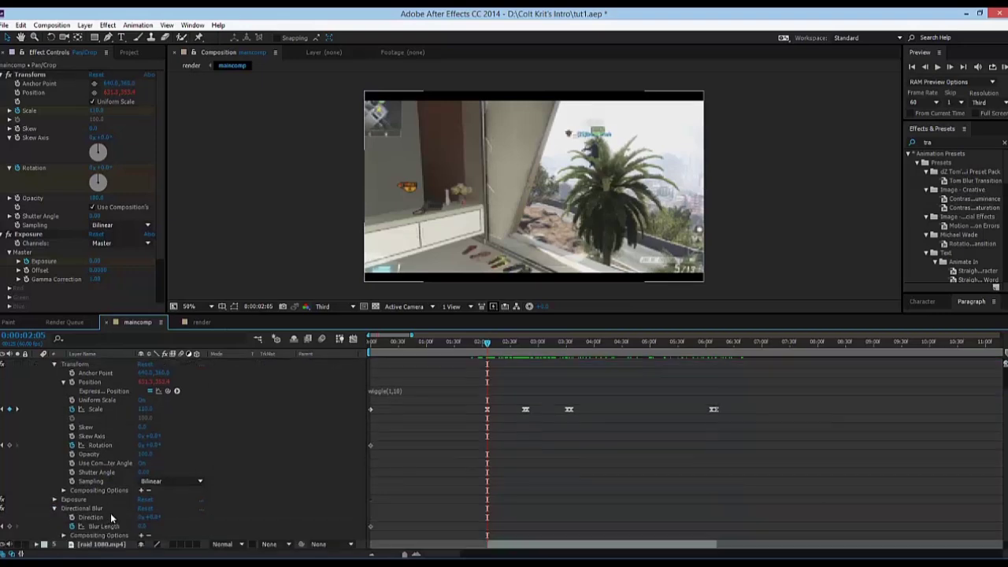
click(952, 143)
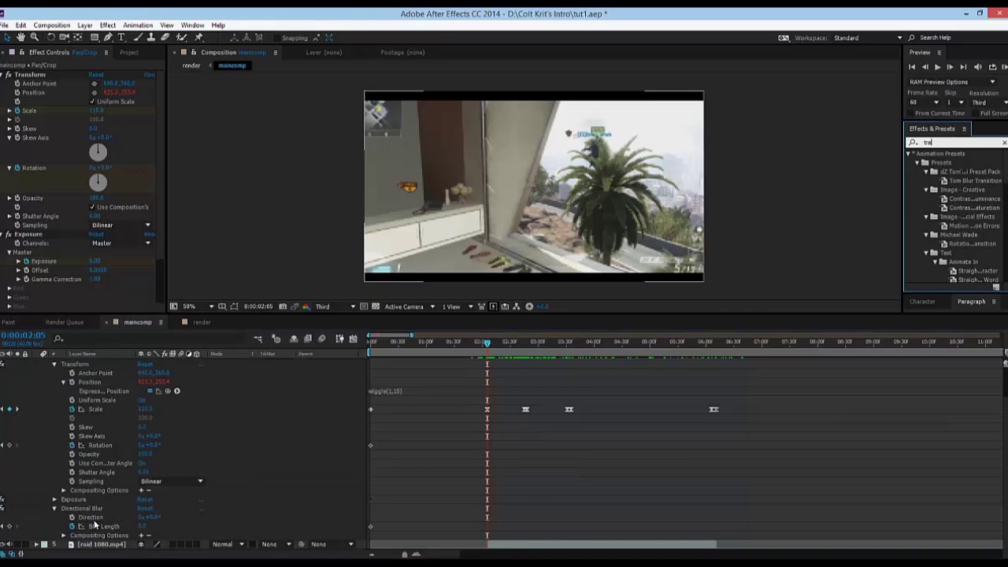
scroll(93, 504, up, 3)
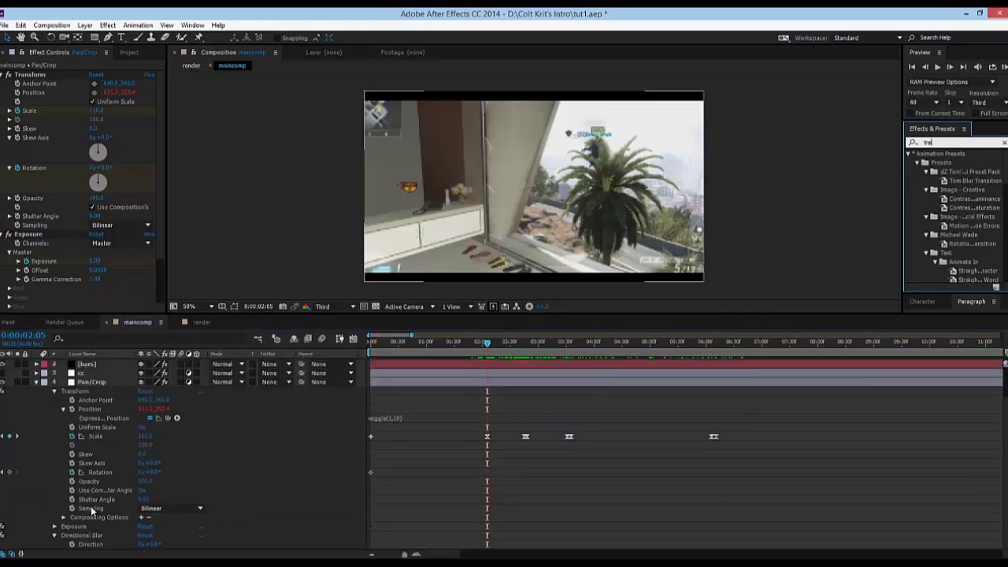
click(101, 391)
key(u)
key(u)
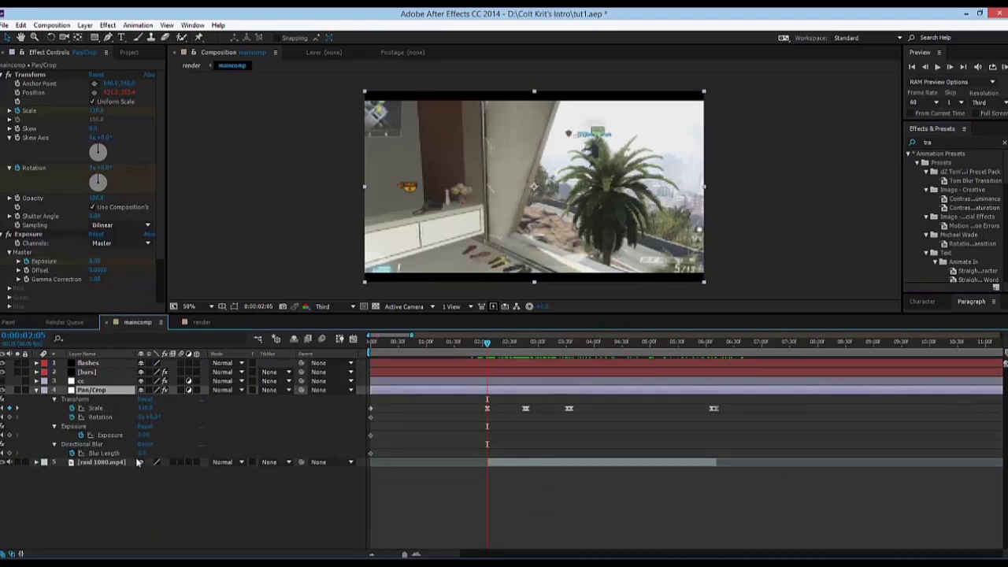
click(514, 513)
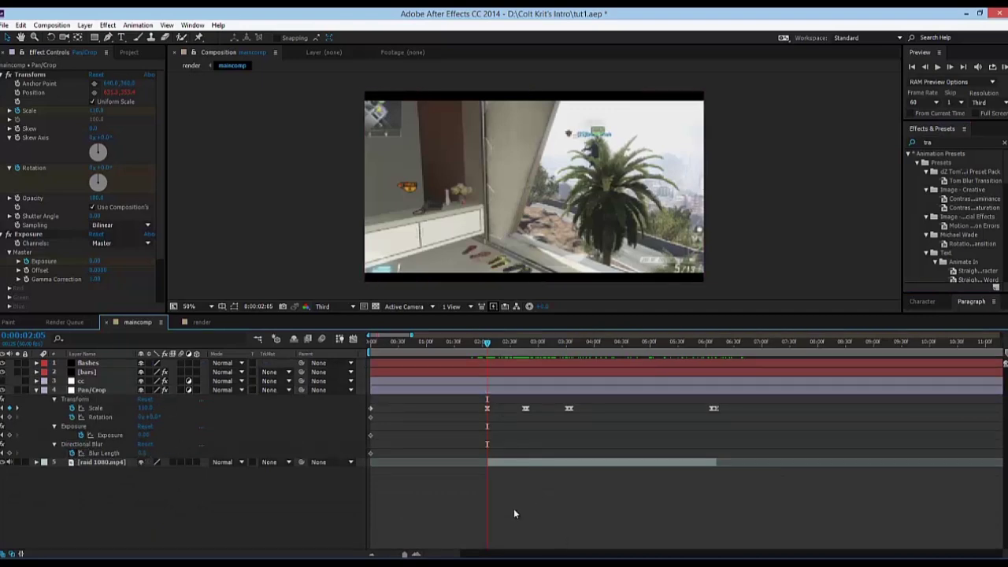
- Keyframe the Directional Blur's Blur Length at 65 at 0:00:02:05 and apply Easy Ease to that keyframe
click(146, 453)
text(100)
key(Return)
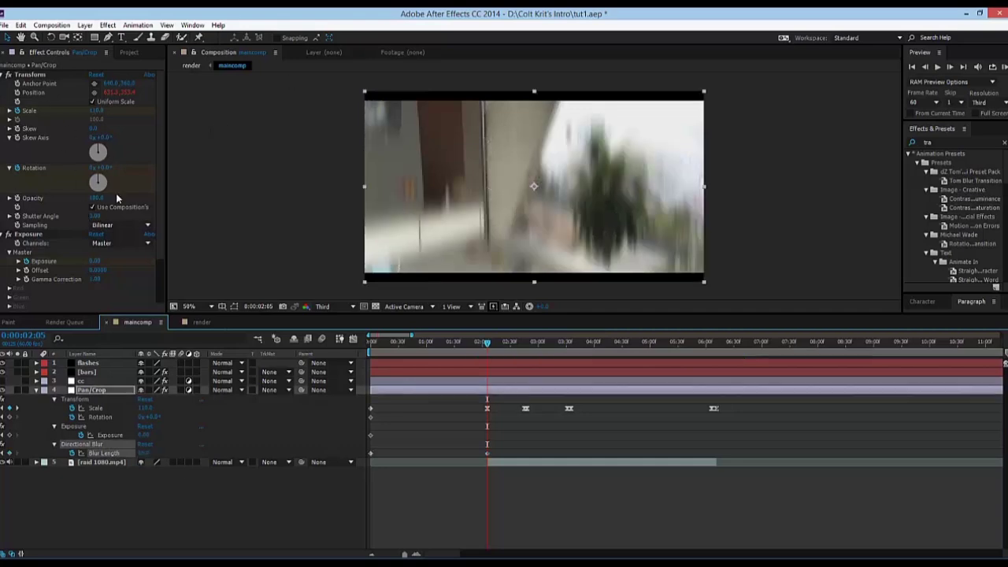
scroll(118, 205, down, 3)
click(45, 288)
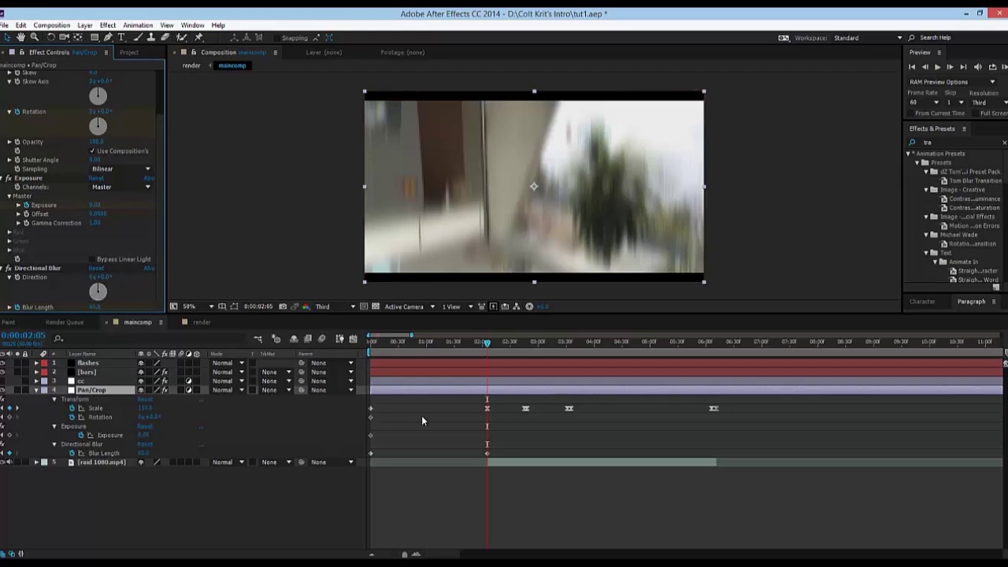
right_click(487, 455)
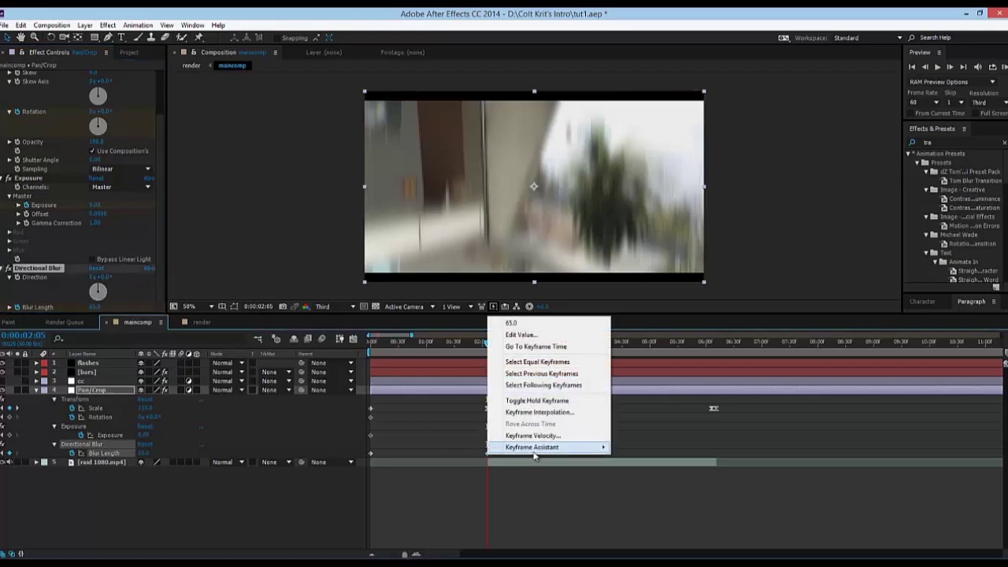
mouse_move(534, 447)
click(659, 481)
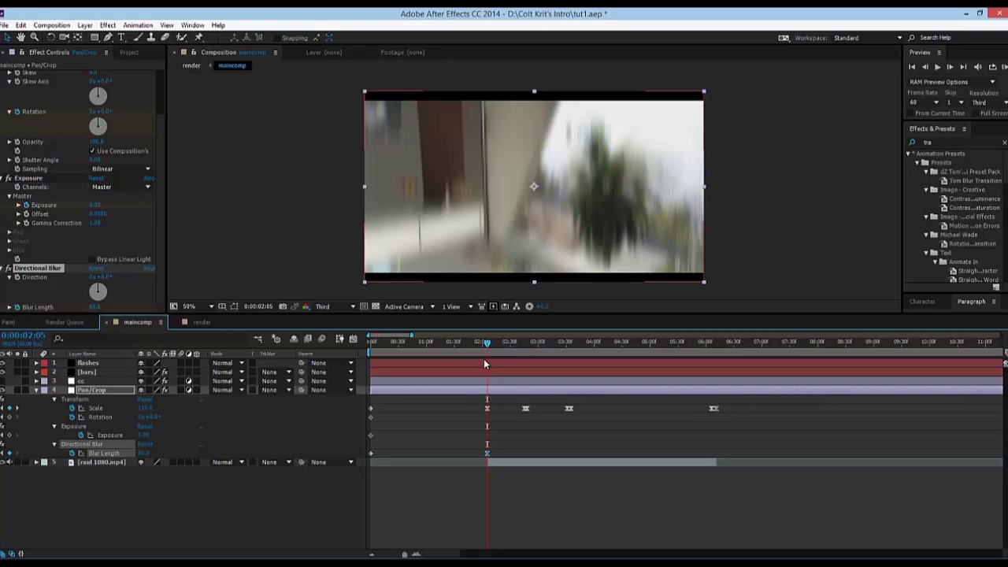
- Go back five frames to 0:00:02:00 and keyframe the Directional Blur's Blur Length at 0
key(Page_Up)
key(Page_Up)
key(Page_Up)
key(Page_Up)
key(Page_Up)
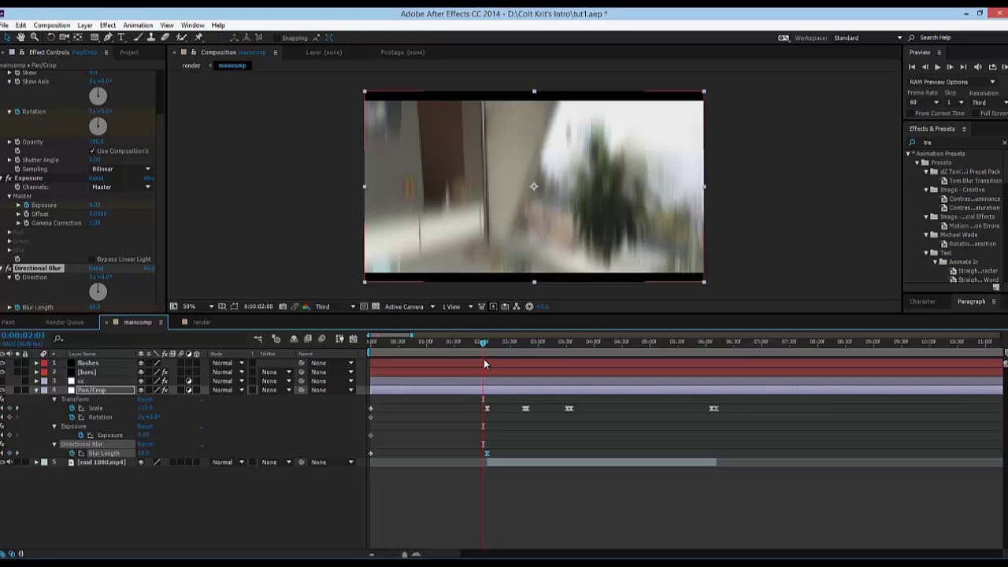
click(149, 453)
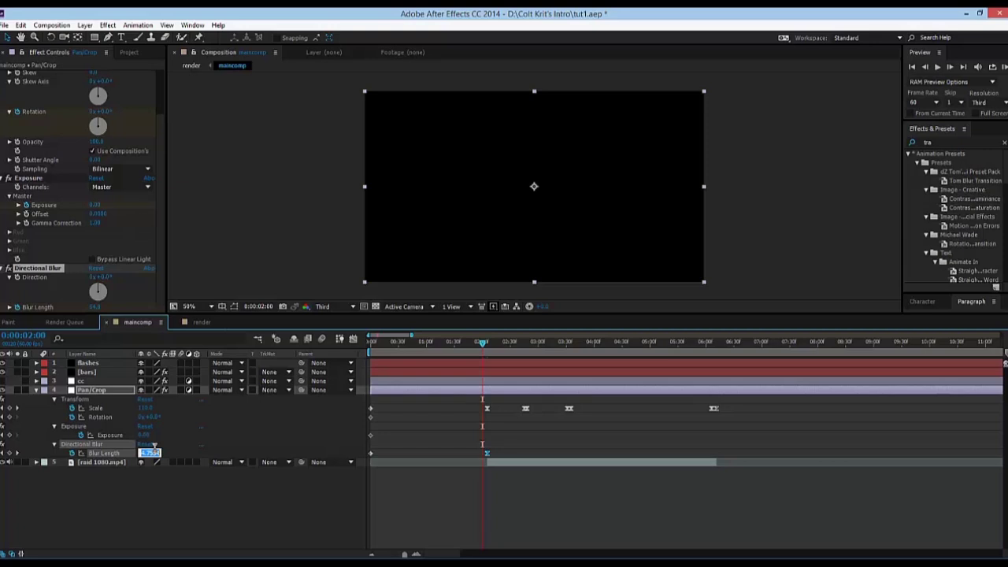
text(0)
key(Return)
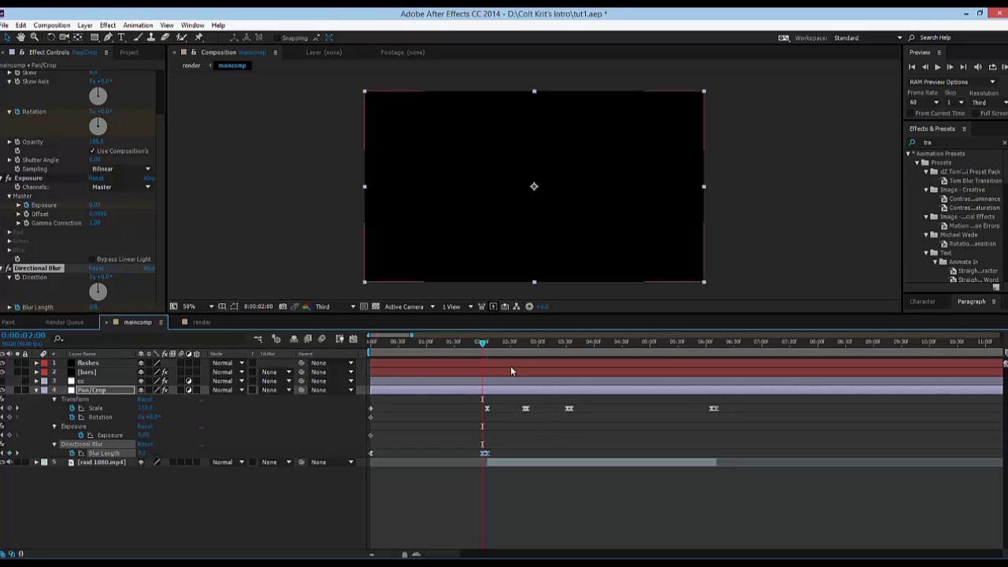
- Move to 0:00:02:12, seven frames after the blur peak at 0:00:02:05, and keyframe Blur Length at 0
click(486, 346)
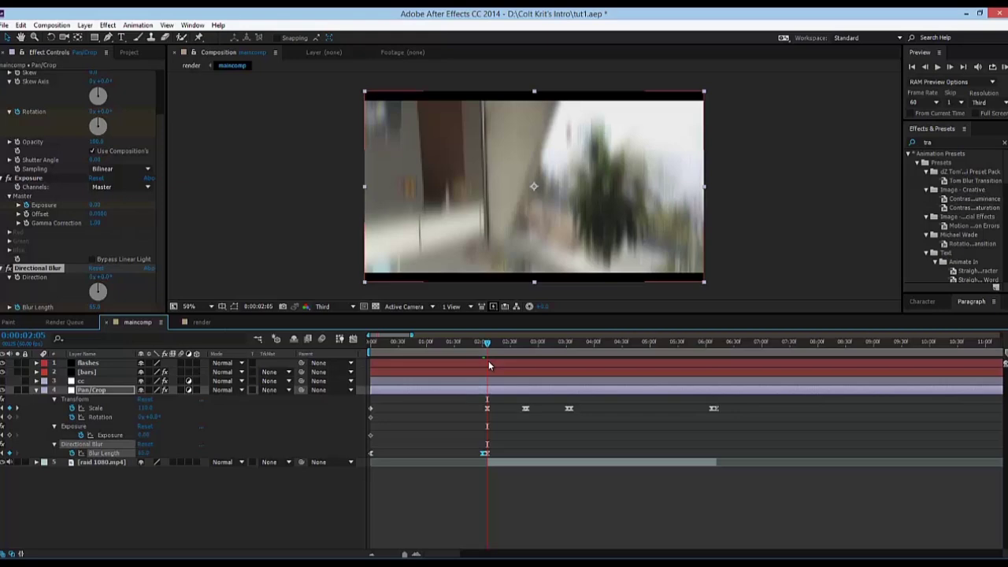
key(Page_Down)
key(Page_Down)
key(Page_Down)
key(Page_Down)
key(Page_Down)
key(Page_Down)
key(Page_Down)
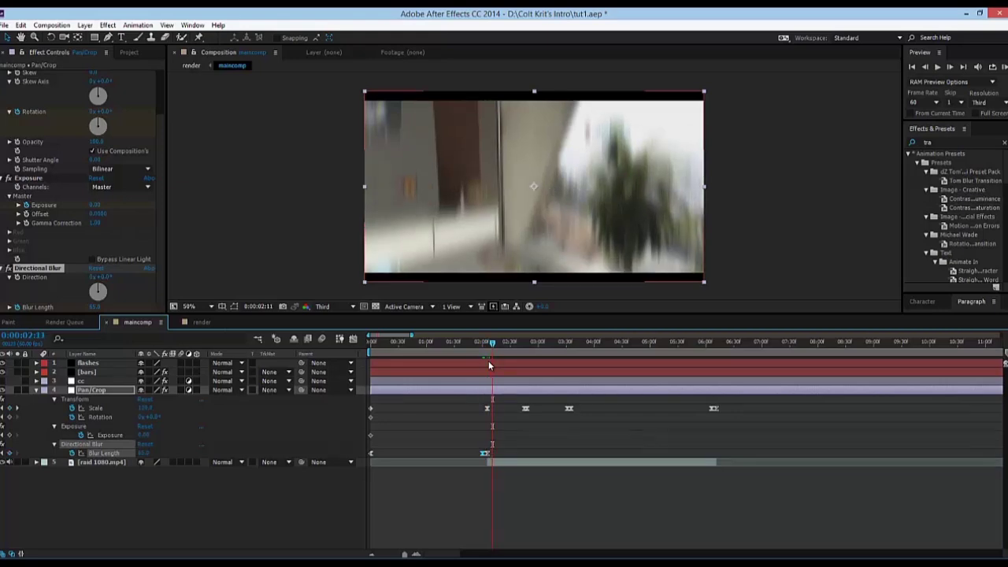
click(146, 454)
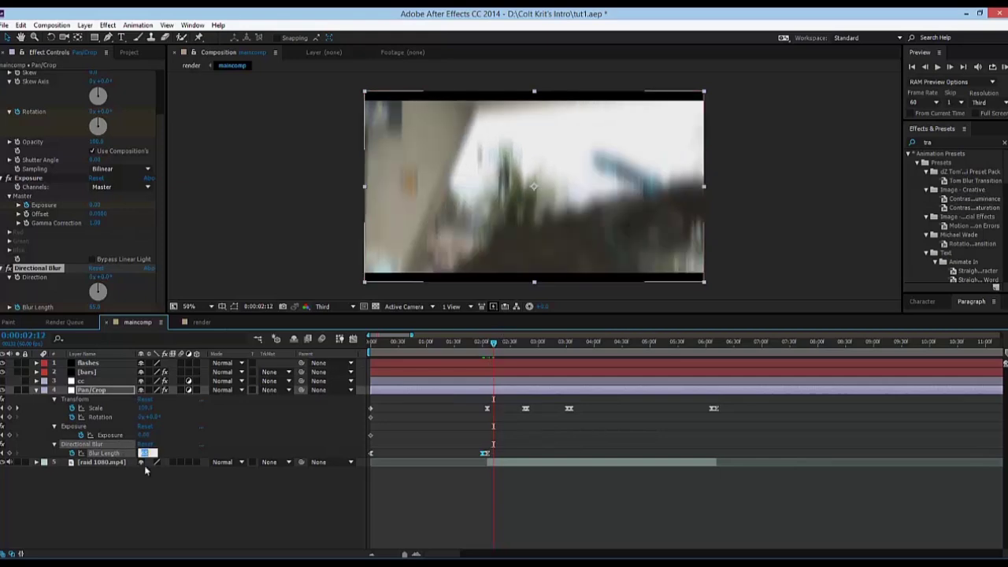
text(0)
key(Return)
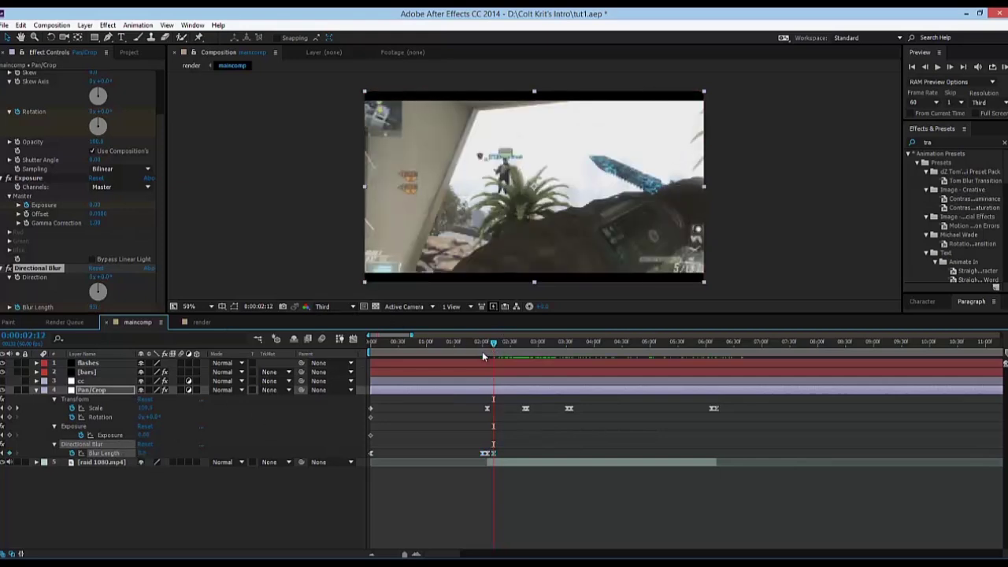
- Copy the three Blur Length keyframes around 0:00:02:05 to the shot at 0:00:03:35, aligning the middle one with the playhead
drag(480, 344, 571, 464)
click(592, 439)
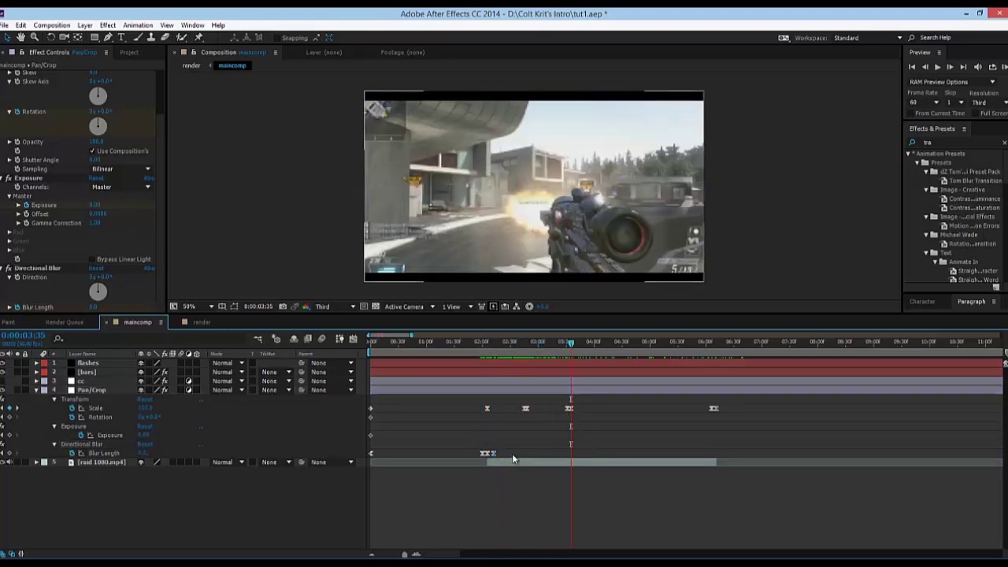
drag(485, 462, 464, 456)
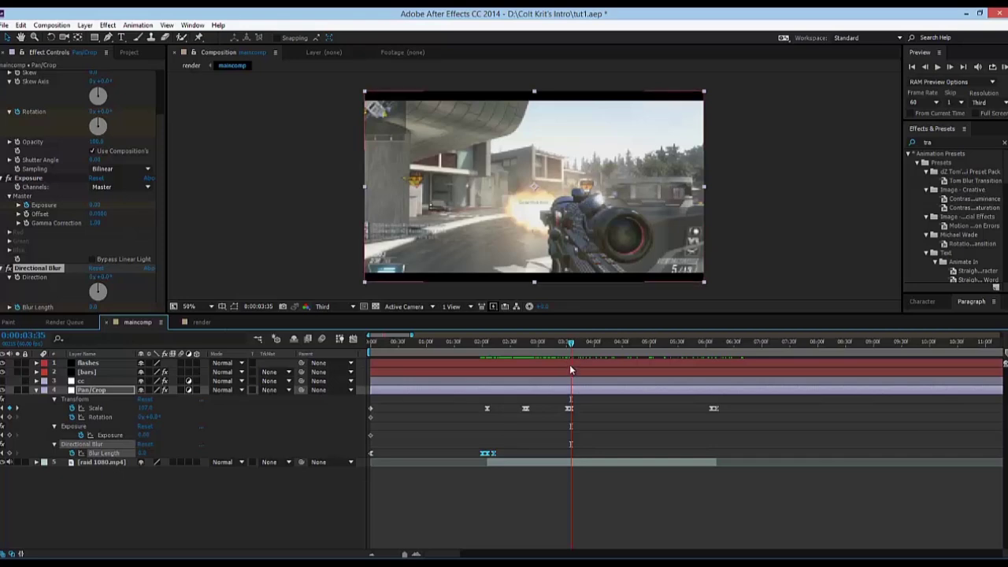
key(ctrl+v)
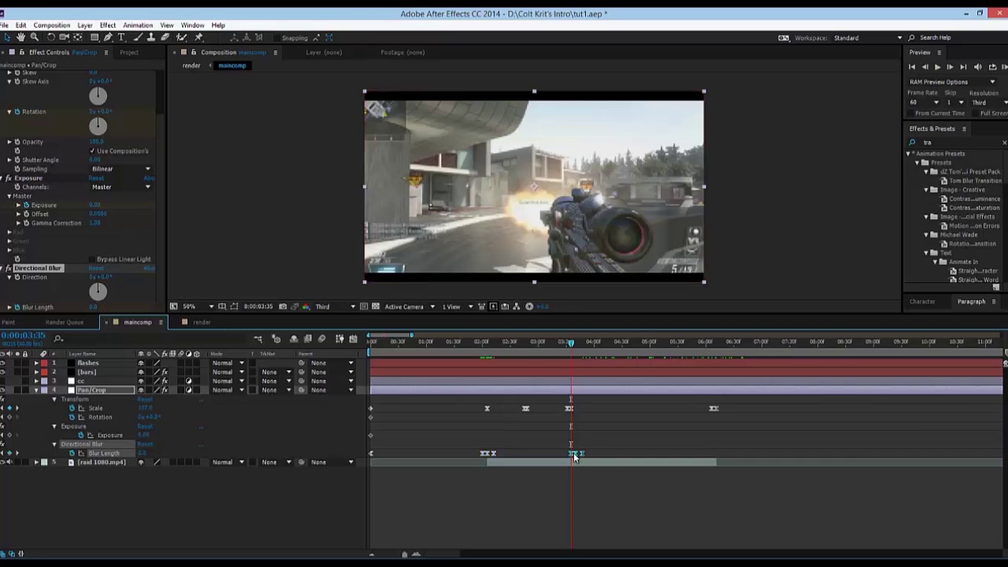
drag(574, 457, 573, 461)
click(554, 494)
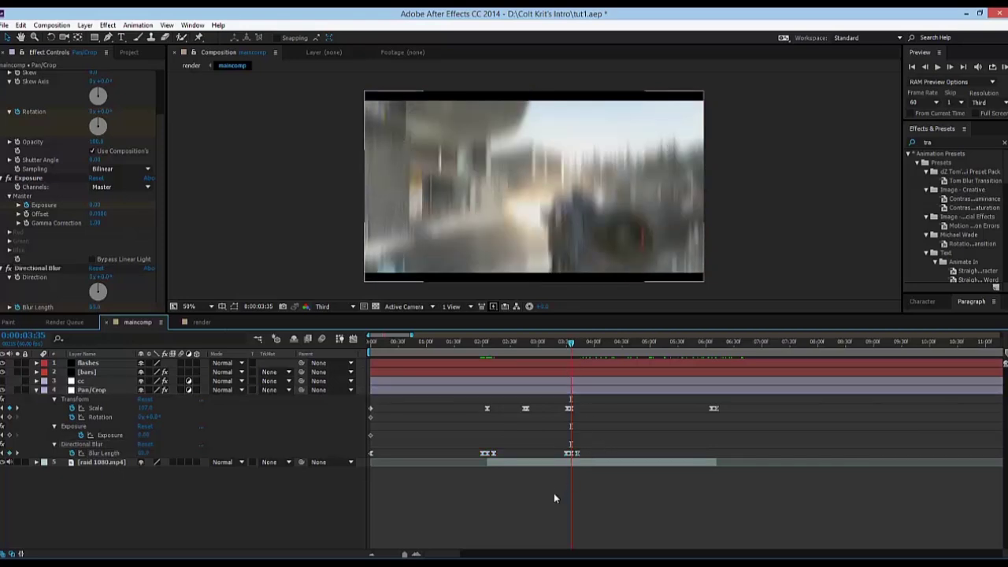
- Set the Blur Length keyframe at 0:00:03:35 to 50
double_click(571, 457)
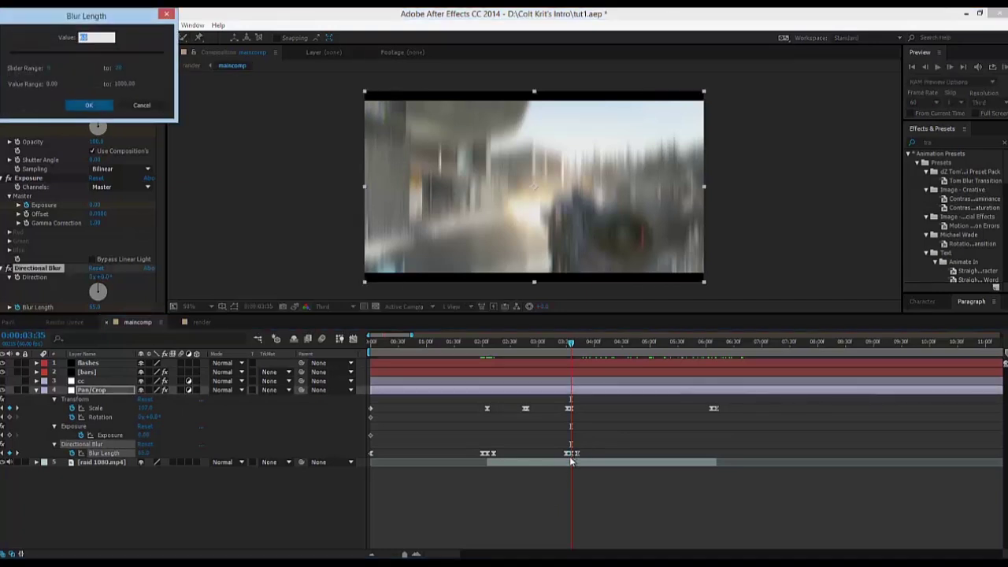
text(50)
key(Return)
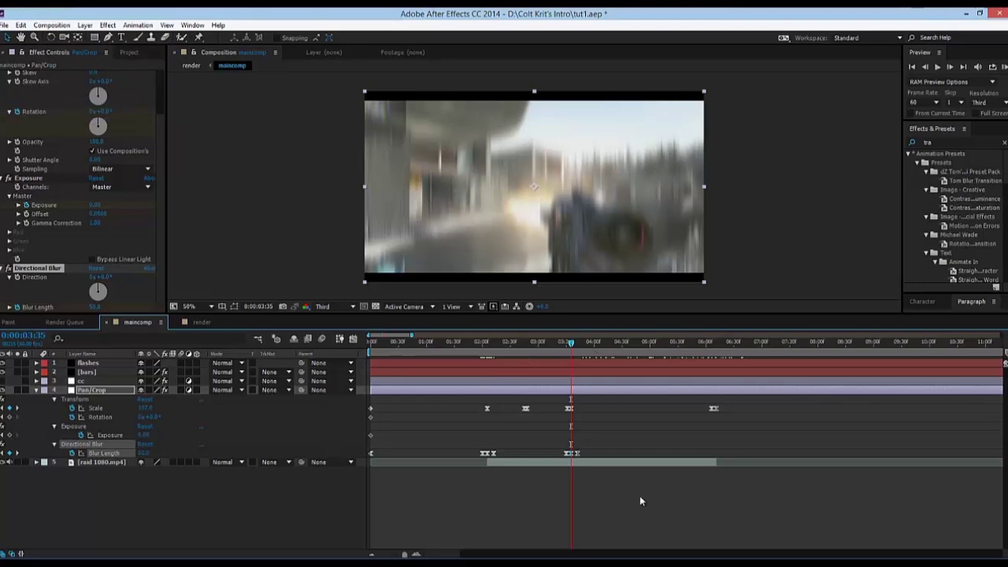
- Copy the three Blur Length keyframes around 0:00:02:05 to the end of the clip, around 0:00:06:11
drag(589, 450, 558, 465)
drag(510, 441, 469, 456)
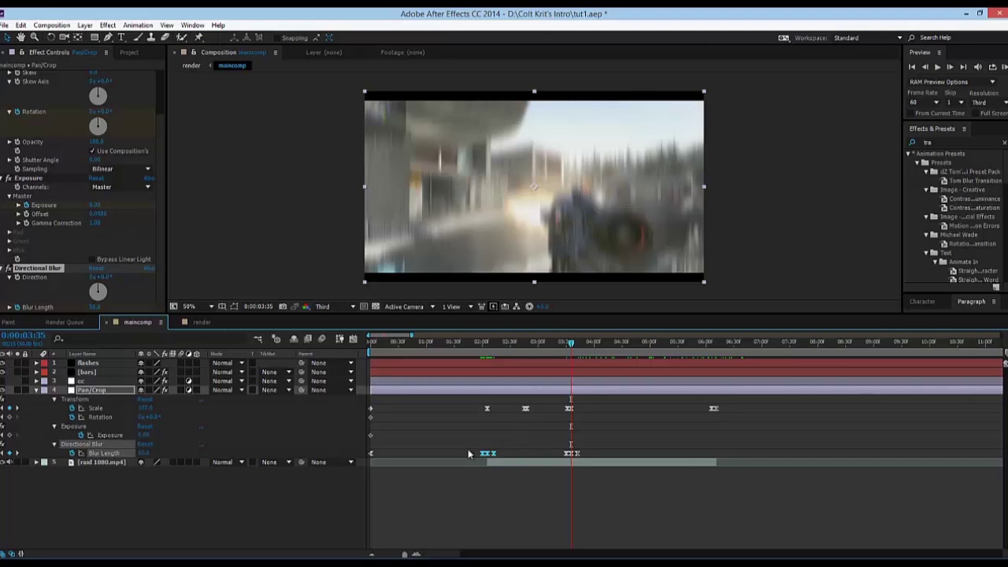
click(717, 343)
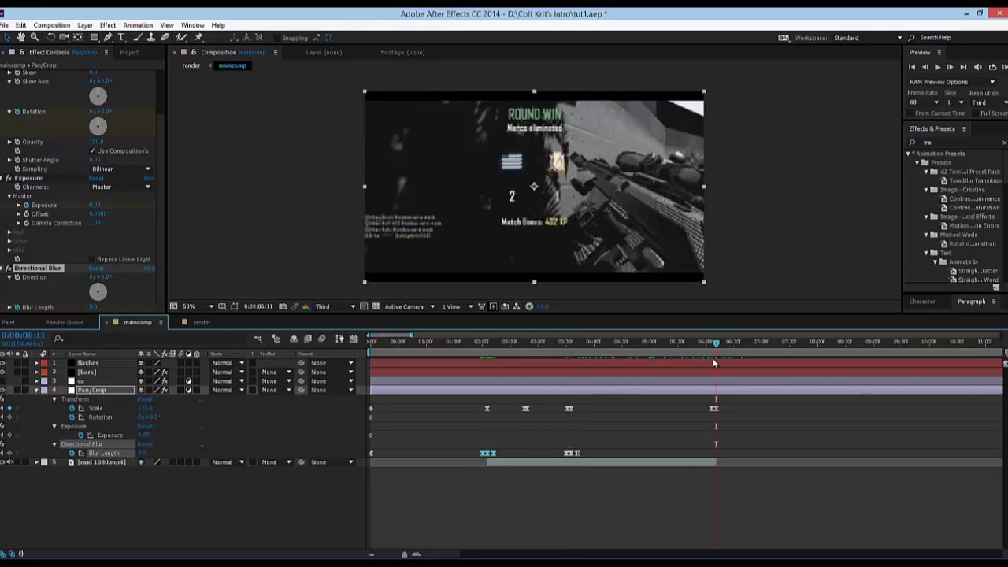
key(ctrl+v)
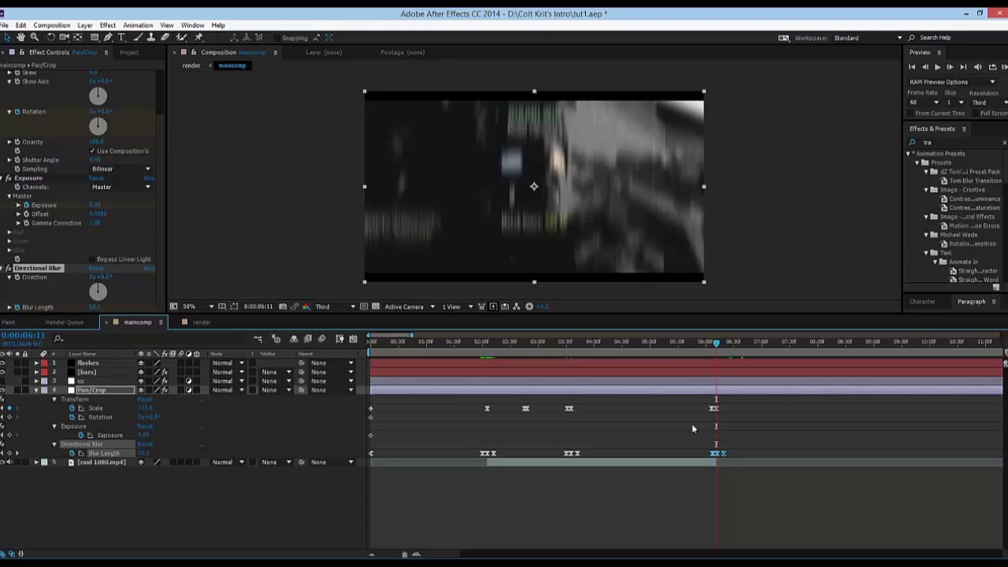
- Scrub through the clip to preview the directional blur animation, and move the playhead to 0:00:02:45
drag(490, 351, 726, 497)
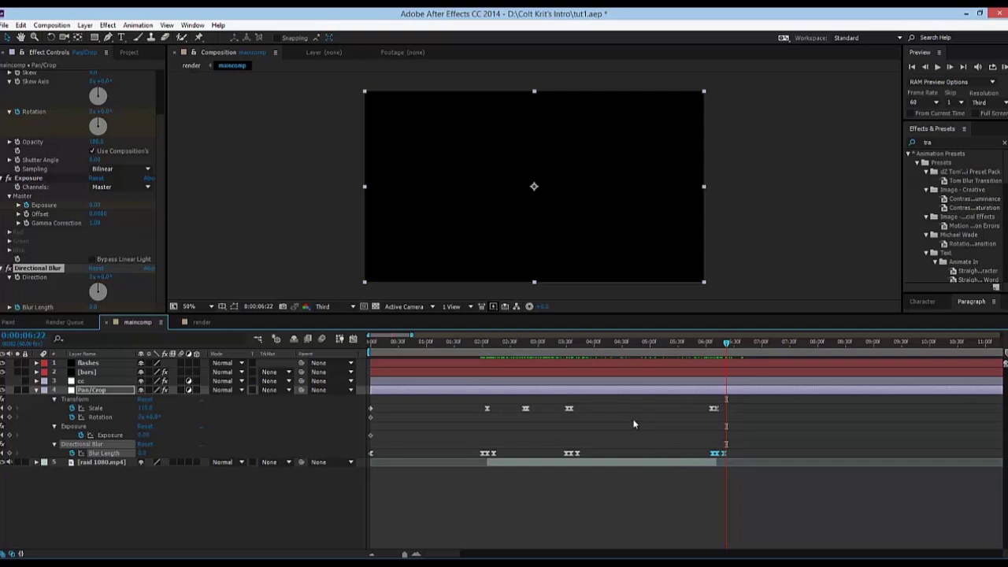
click(501, 356)
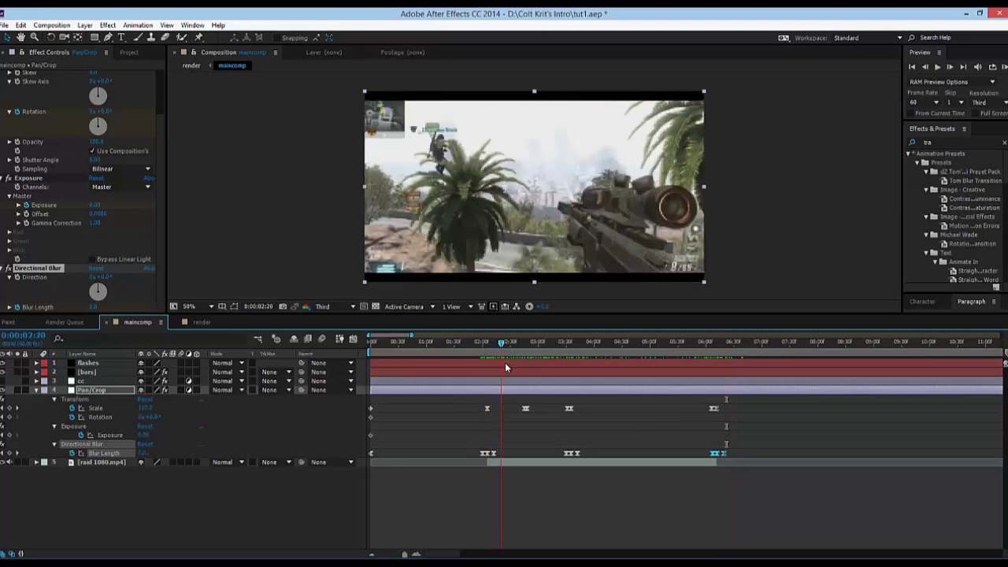
drag(506, 367, 526, 378)
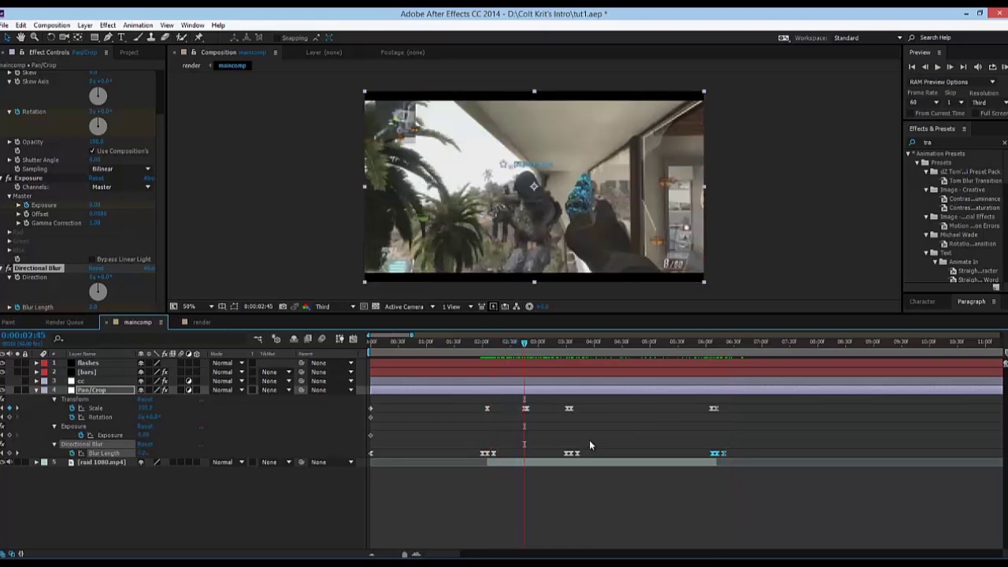